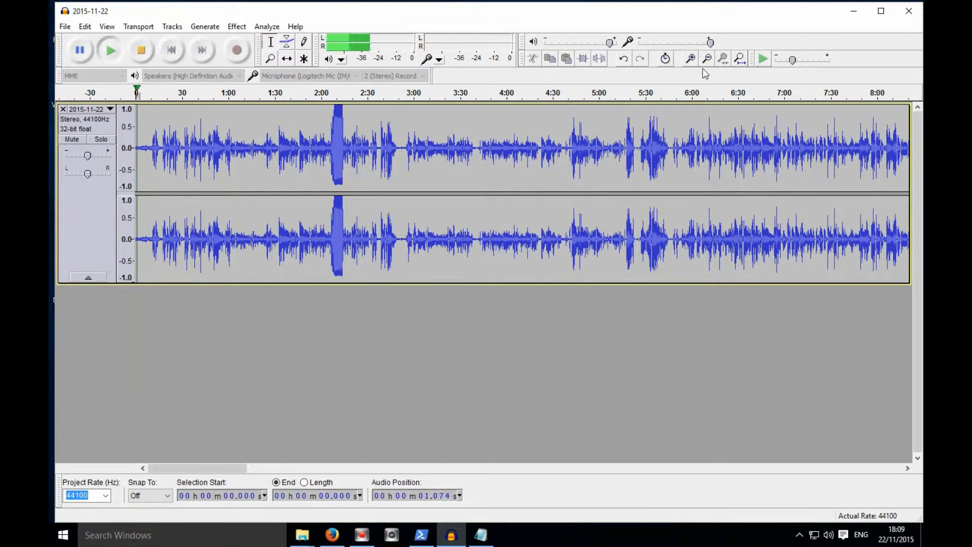
- Zoom in and delete the first 10.7 seconds of the recording
left_click(689, 58)
left_click(168, 96)
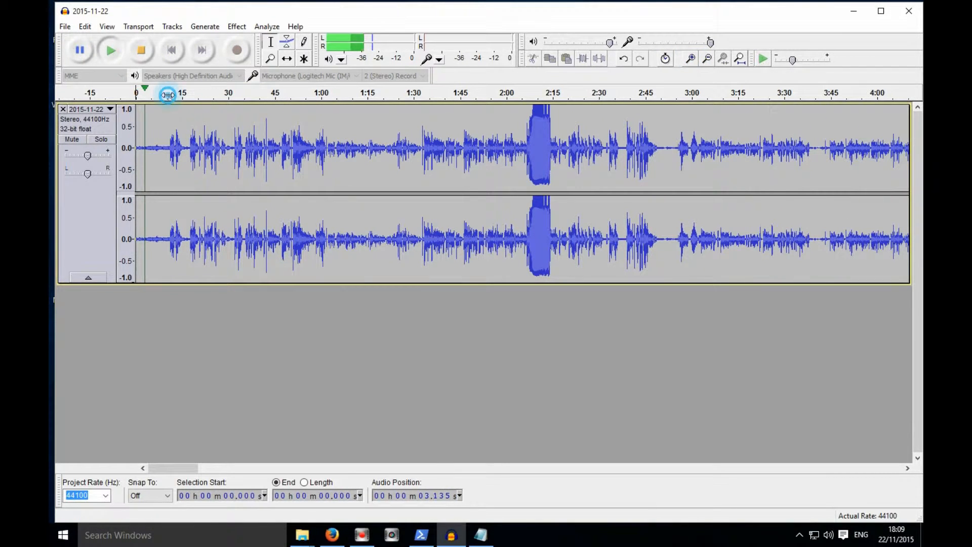
left_click(690, 58)
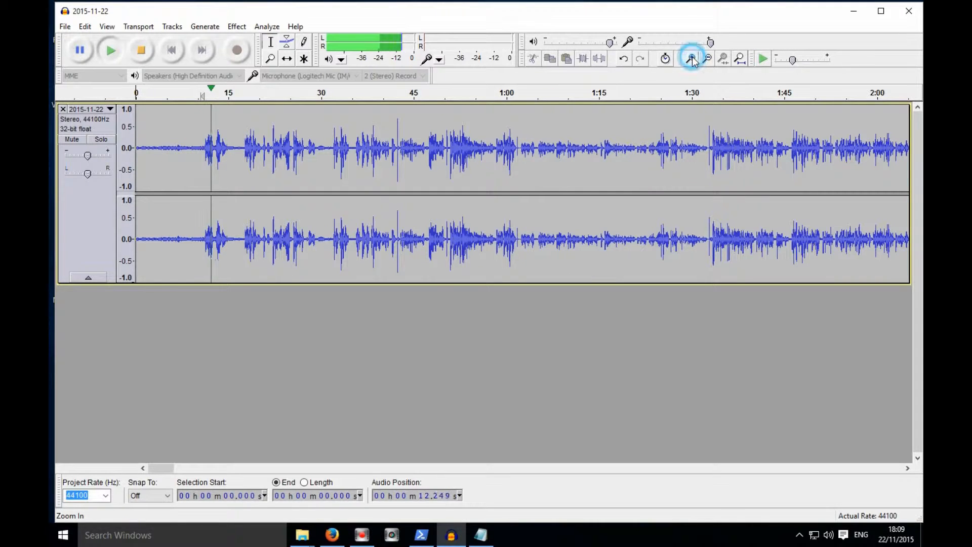
left_click(689, 58)
left_click_drag(265, 148, 48, 175)
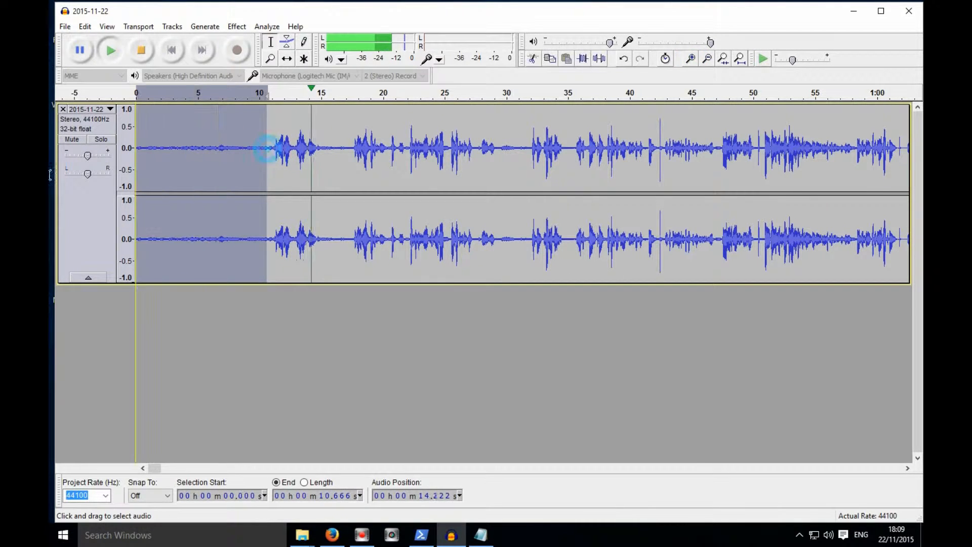
key("Delete")
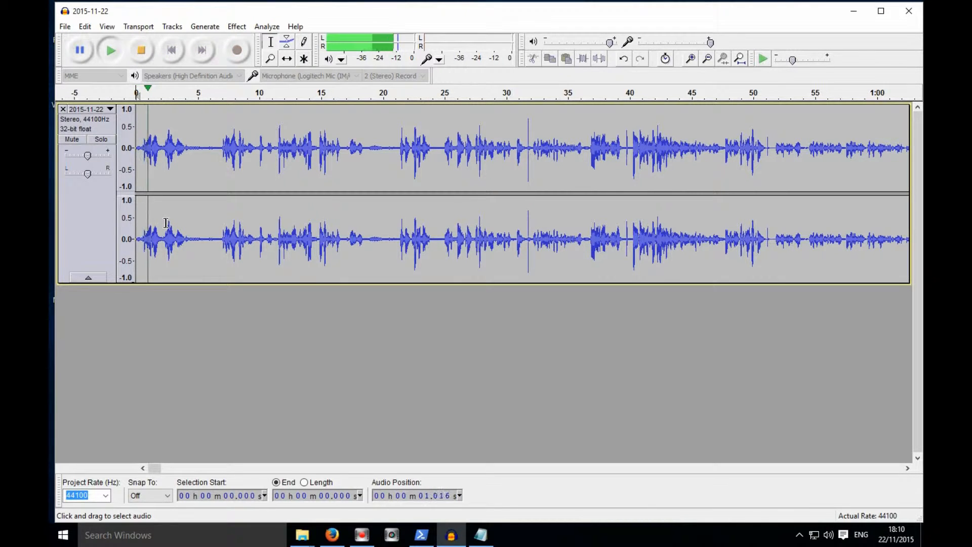
key("space")
left_click_drag(144, 148, 49, 152)
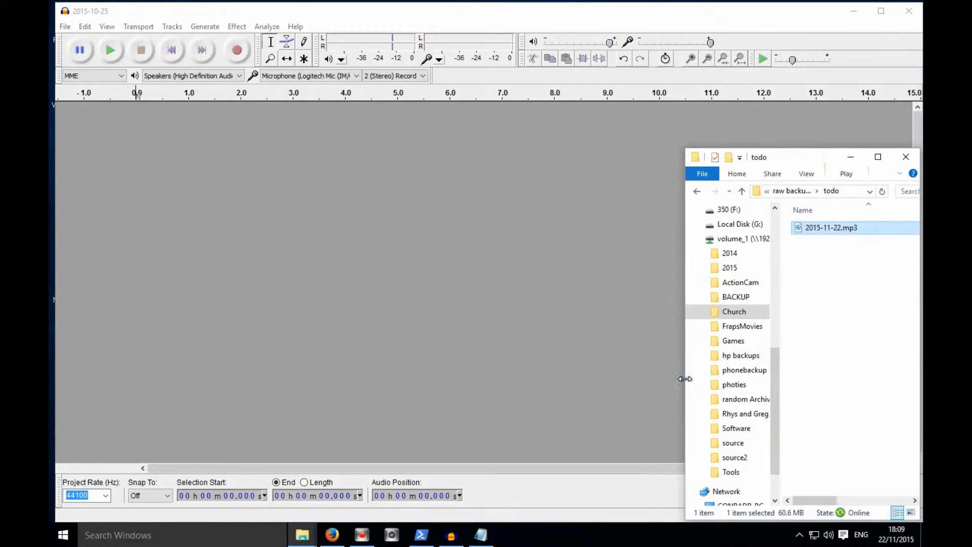
mouse_move(830, 228)
left_mouse_down()
mouse_move(631, 230)
mouse_move(404, 210)
left_mouse_up()
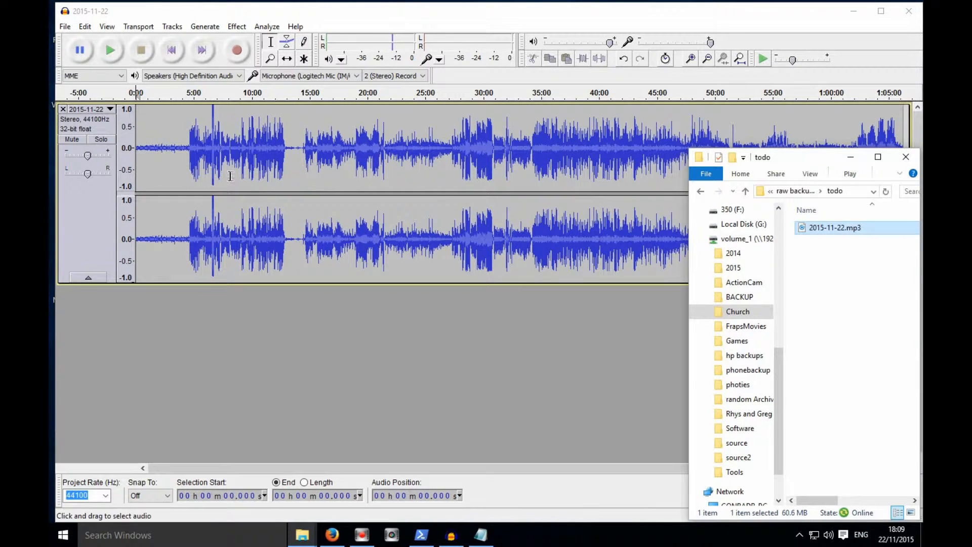
left_click(120, 50)
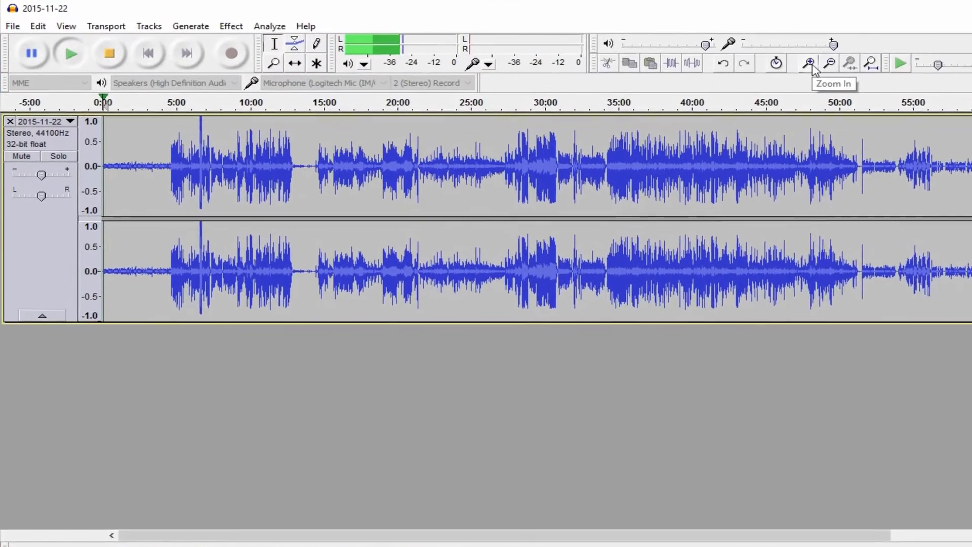
- Delete the quiet opening of the track, from the start to about 4:28
left_click(691, 60)
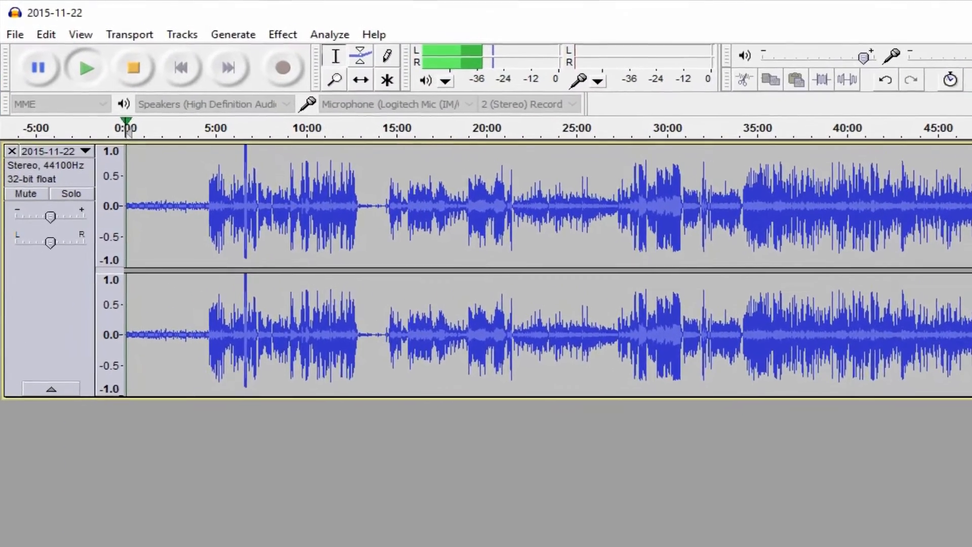
left_click(935, 77)
left_click(934, 77)
left_click(935, 77)
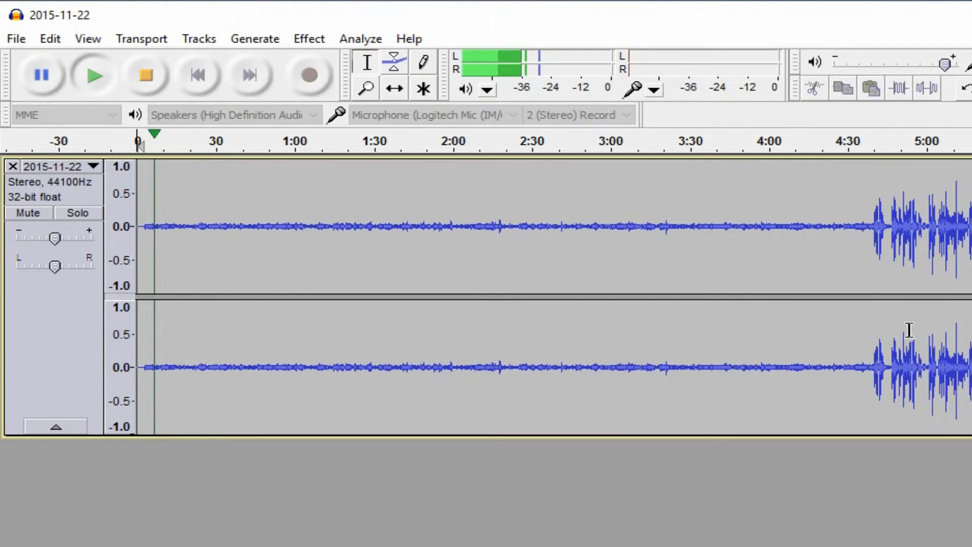
left_click_drag(844, 225, 137, 227)
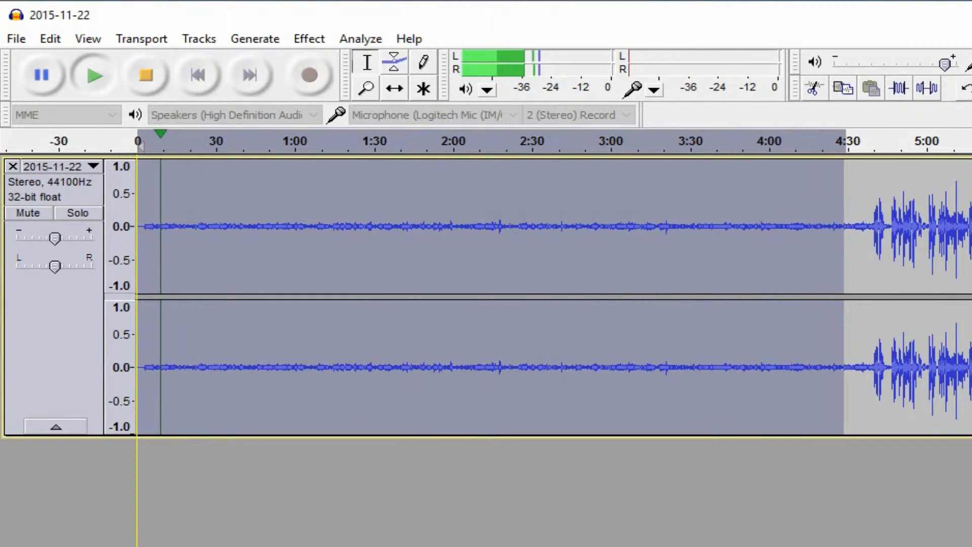
key("space")
key("Delete")
key("space")
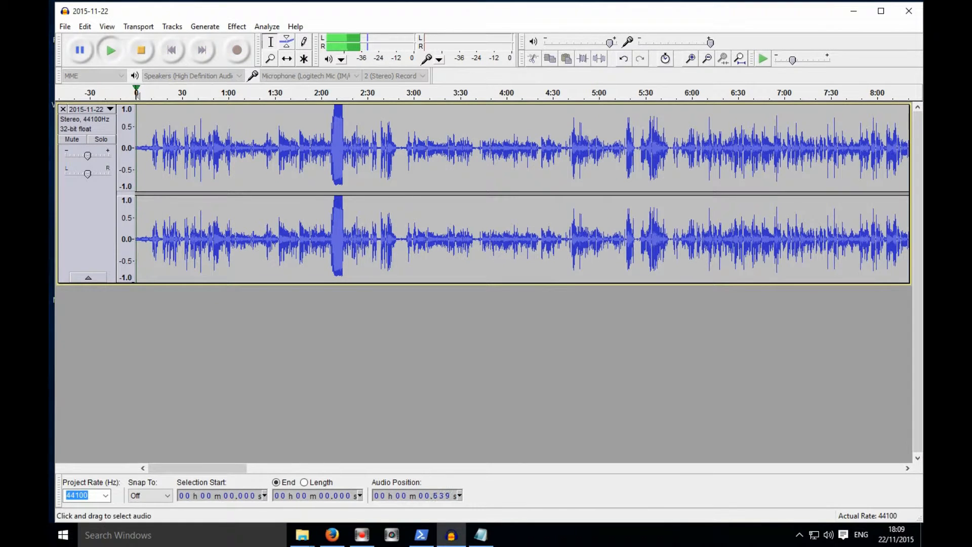
- Zoom in and remove the first 10.7 seconds of the trimmed track
left_click(690, 58)
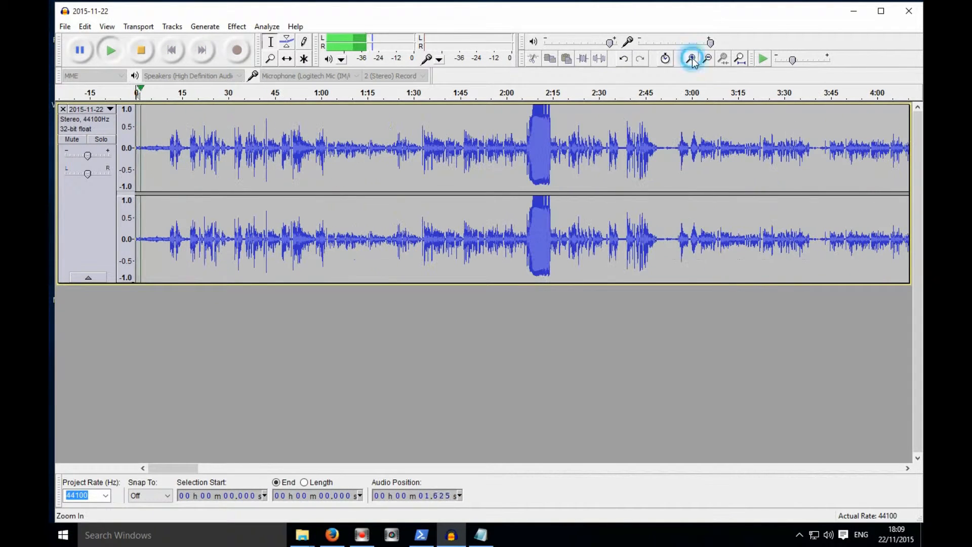
left_click(167, 93)
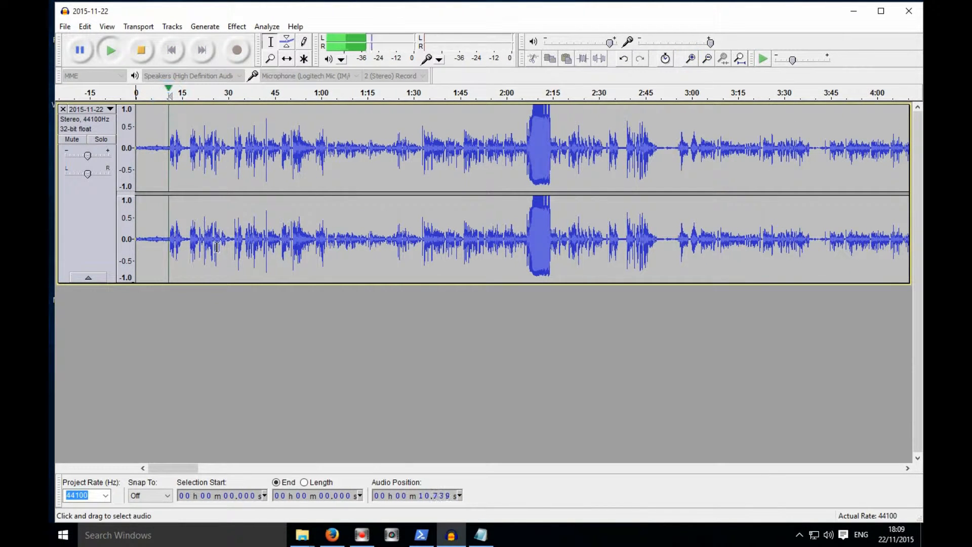
left_click(691, 58)
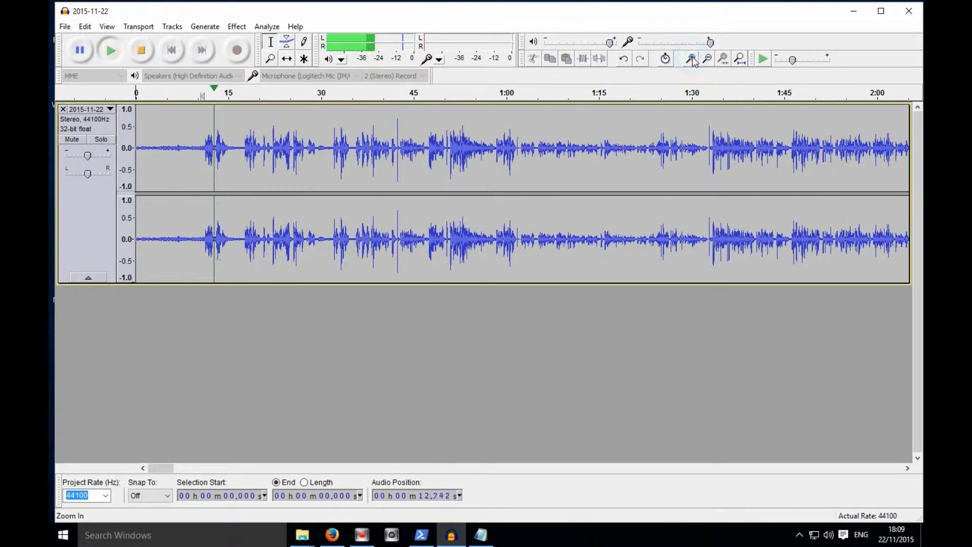
left_click(690, 59)
left_click_drag(265, 148, 49, 176)
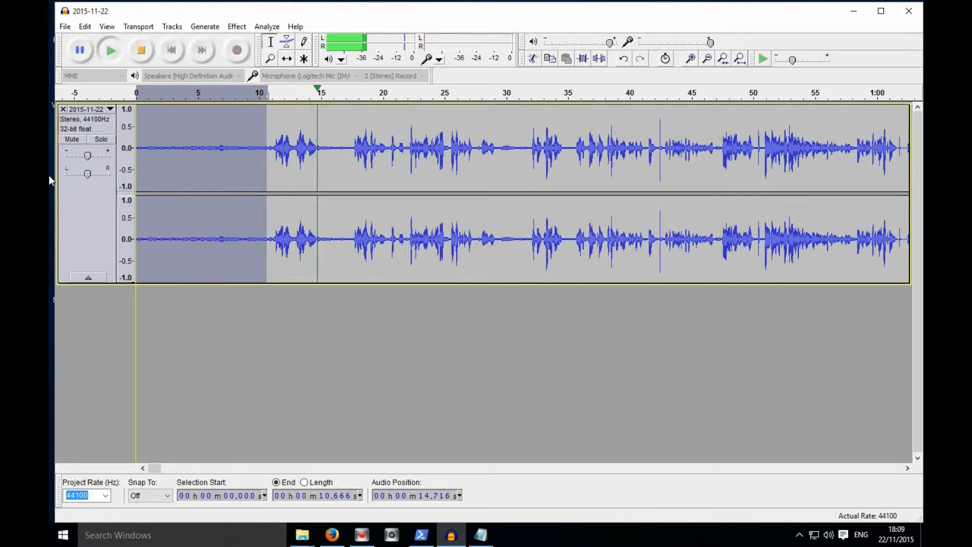
key("Delete")
- Apply Fade In to the first 0.688 seconds of the track
key("space")
key("space")
key("space")
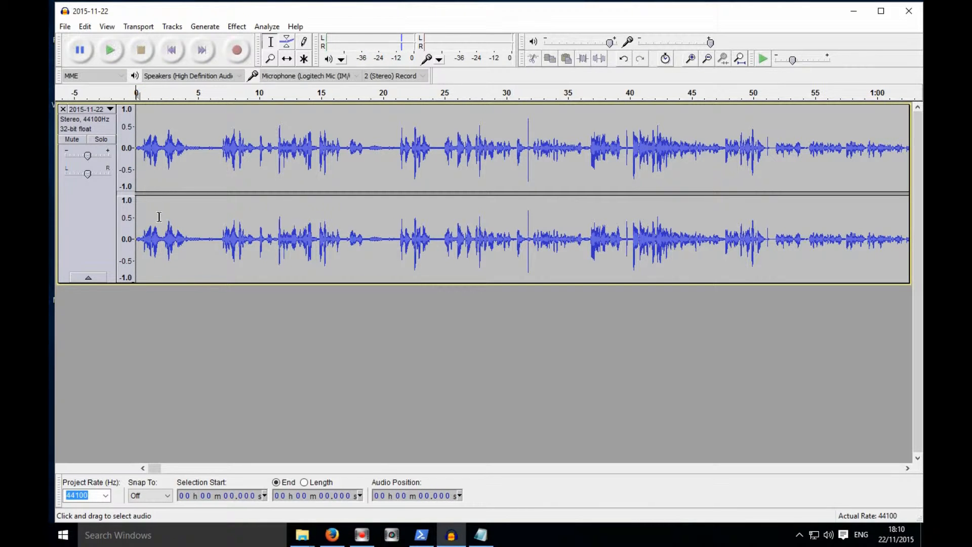
left_click_drag(145, 150, 50, 152)
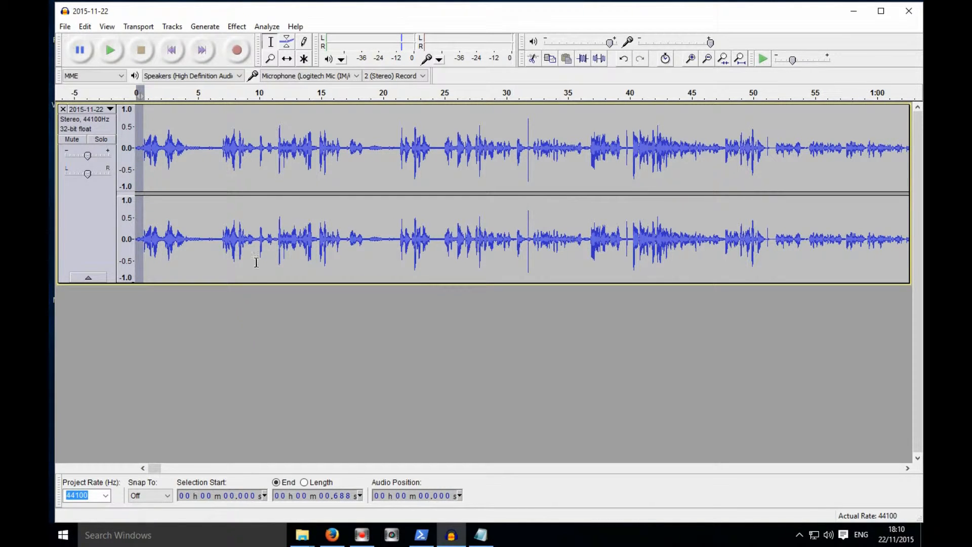
left_click(238, 28)
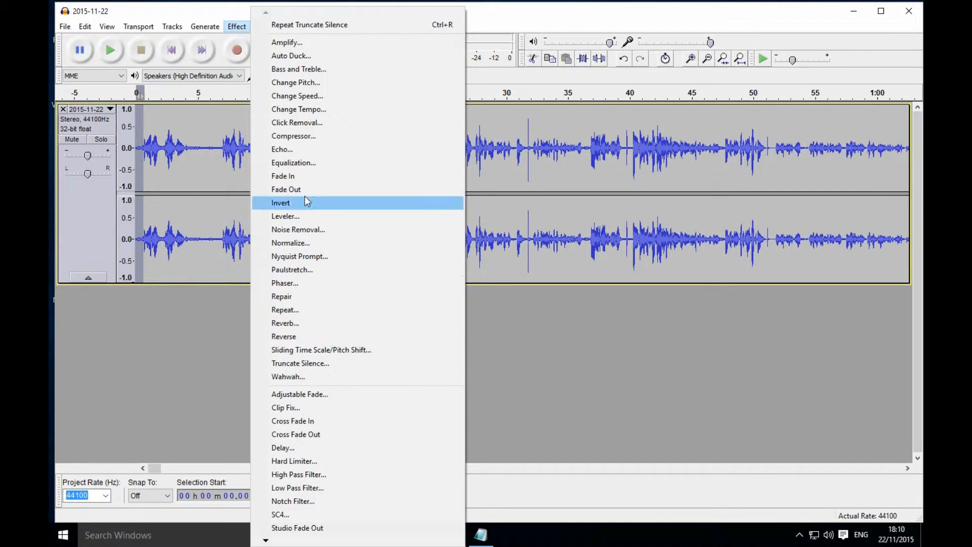
left_click(311, 176)
left_click(216, 358)
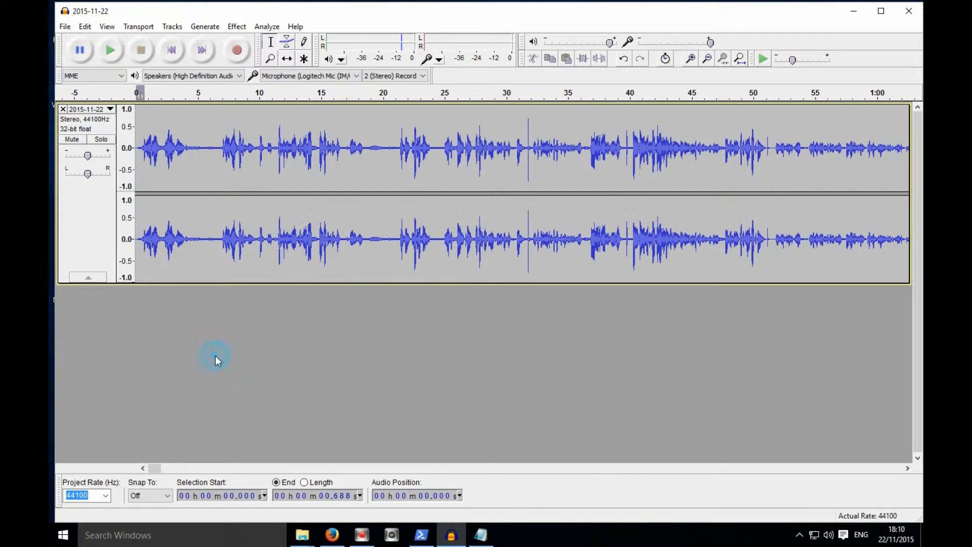
- Delete the first 6.685 seconds of the track
left_click(184, 94)
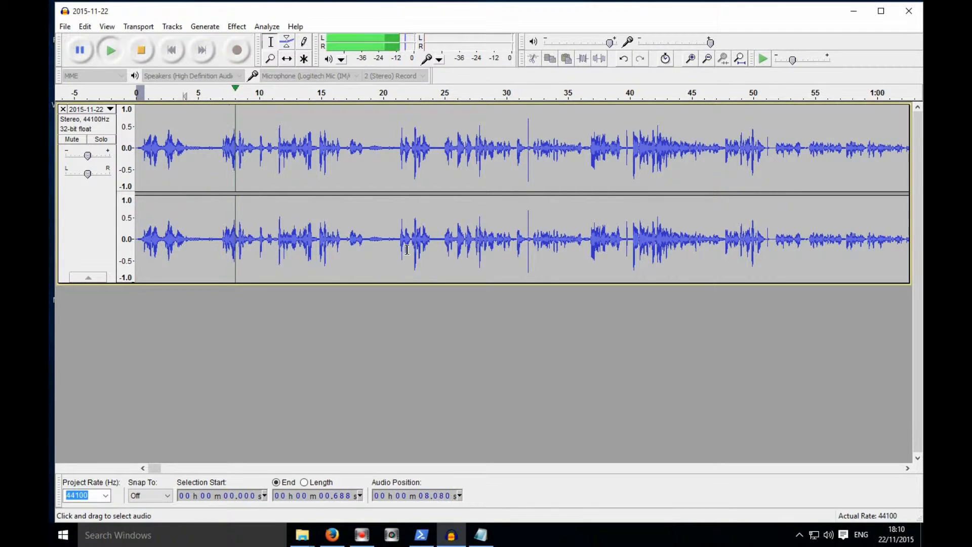
left_click_drag(219, 150, 112, 155)
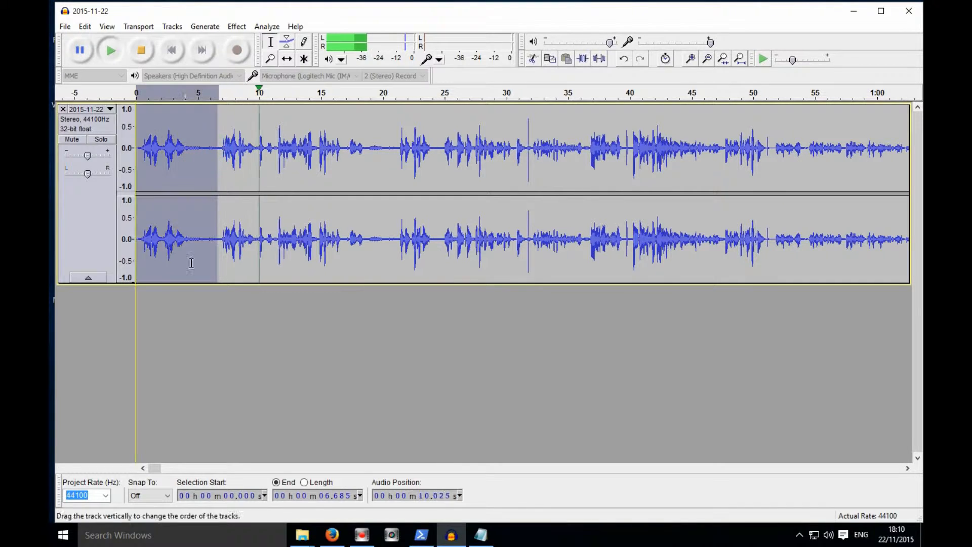
key("space")
key("Delete")
key("space")
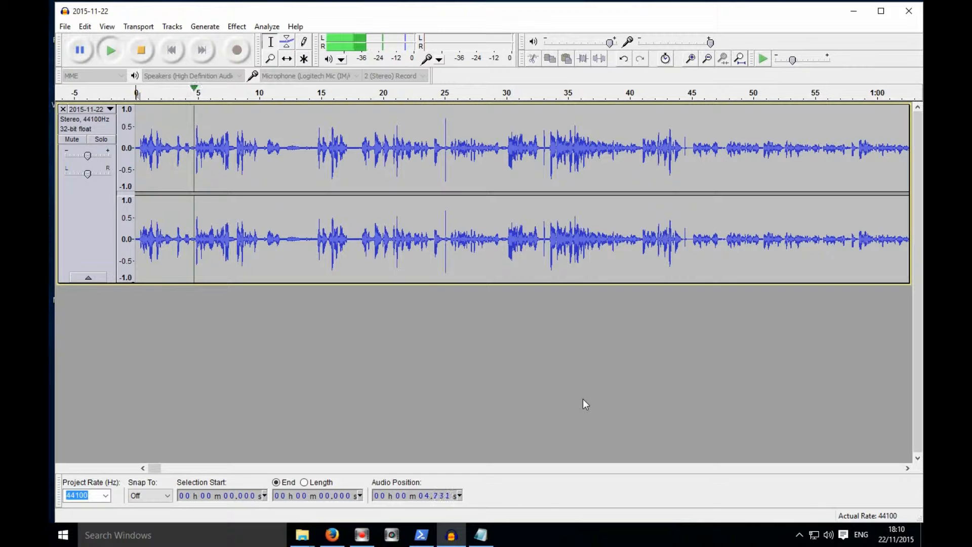
- Select the audio from about 8 seconds to about 1:14
left_click(708, 58)
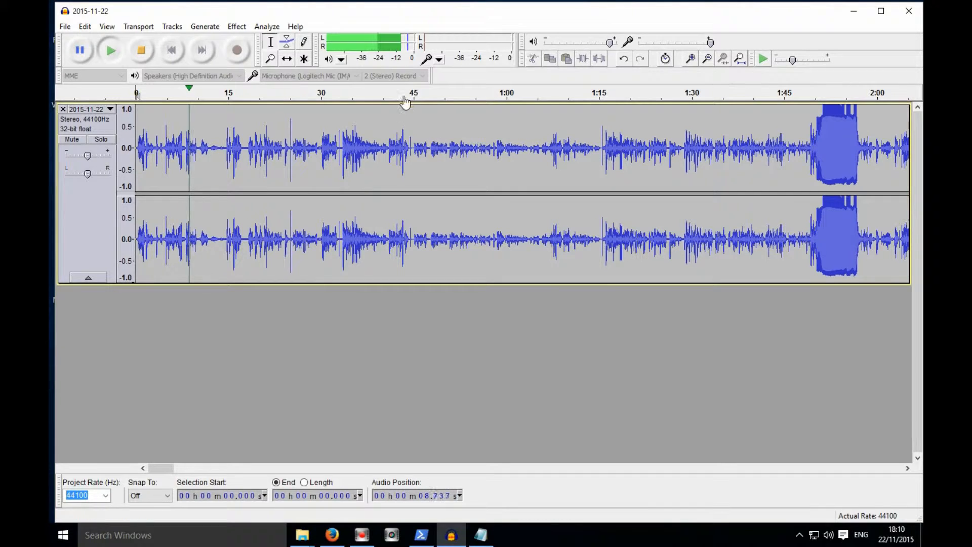
left_click(419, 93)
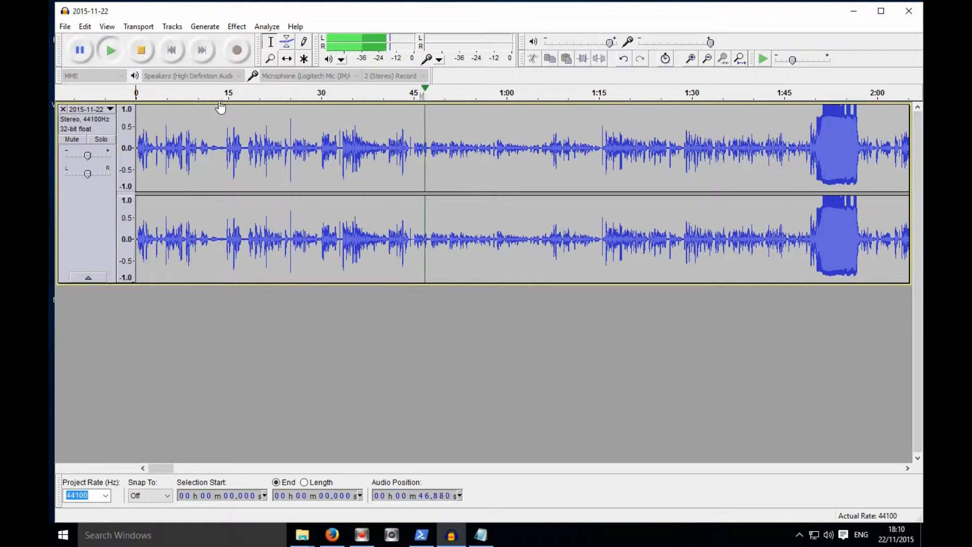
left_click(163, 95)
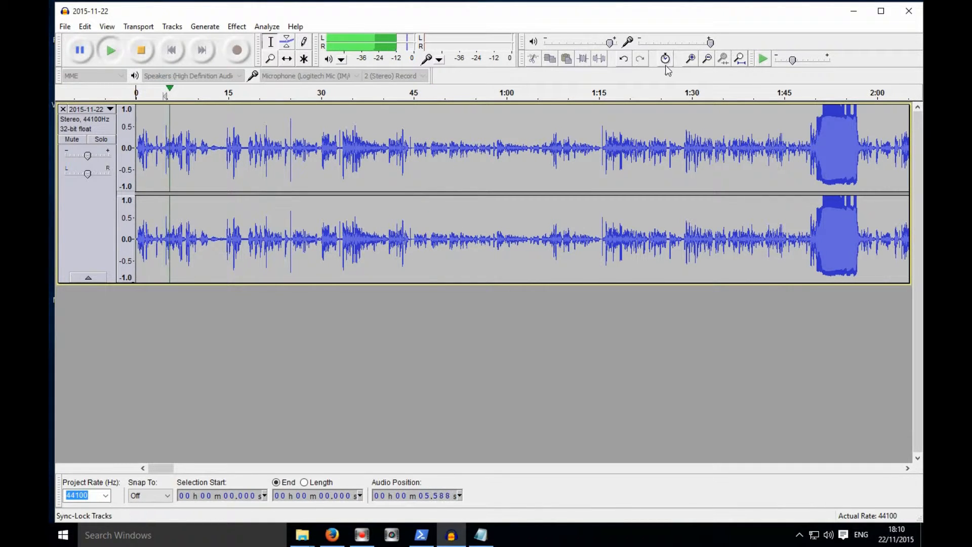
left_click(688, 59)
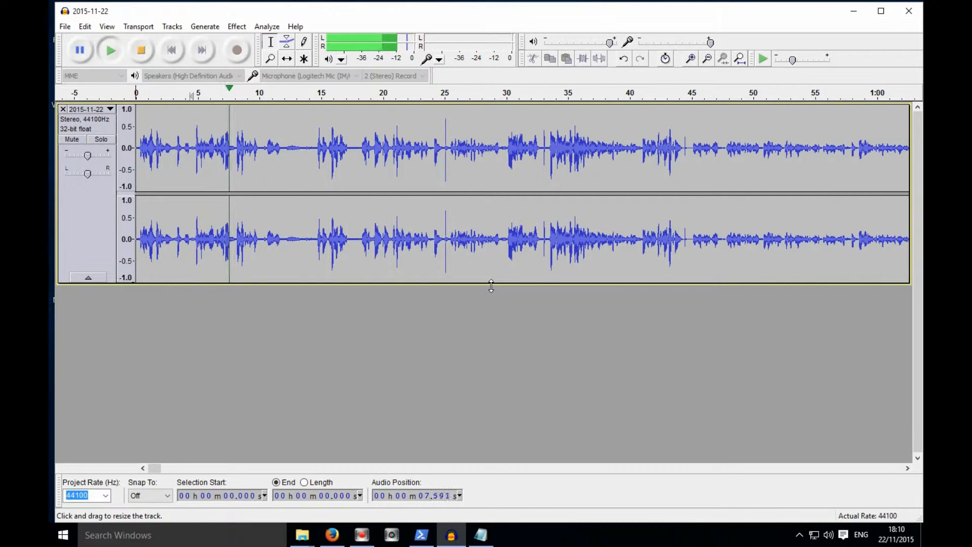
left_click_drag(409, 172, 235, 169)
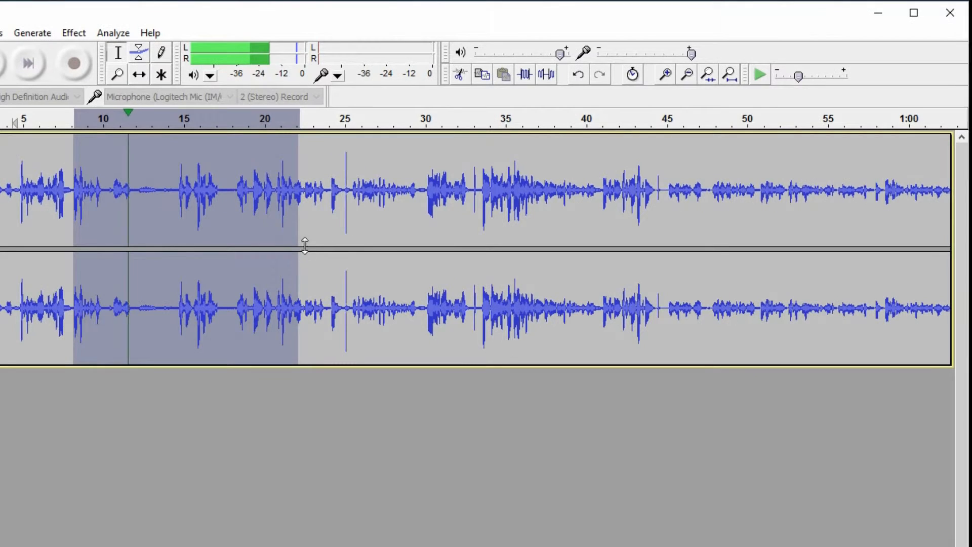
left_click_drag(288, 241, 897, 283)
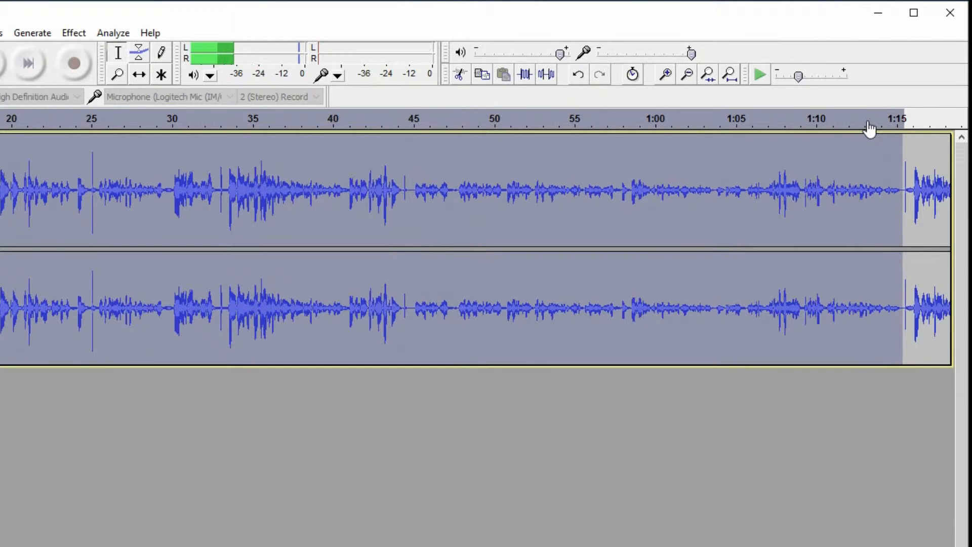
left_click(688, 74)
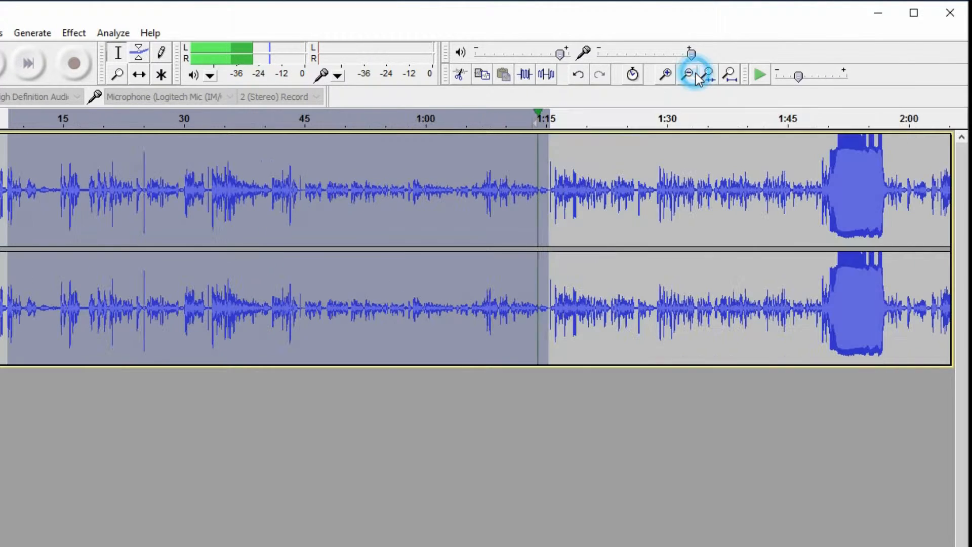
- Extend the selection's end to about 5:00 and delete the selected audio
double_click(550, 233)
left_click_drag(550, 233, 753, 268)
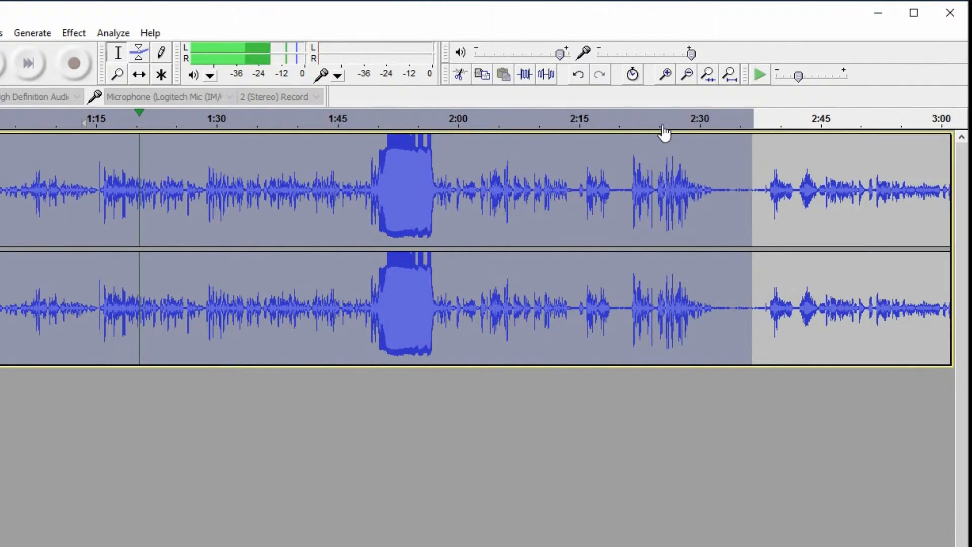
left_click(687, 75)
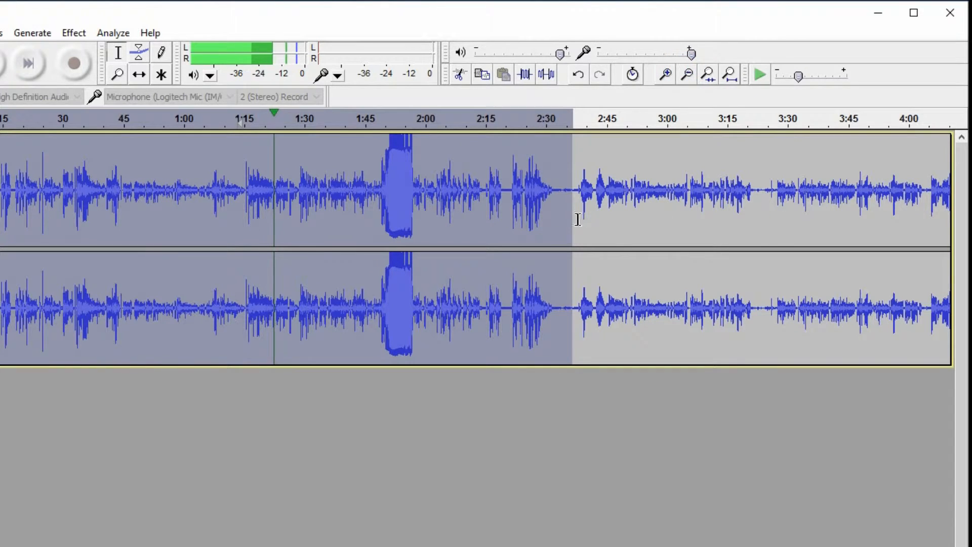
left_click(391, 119)
left_click(529, 117)
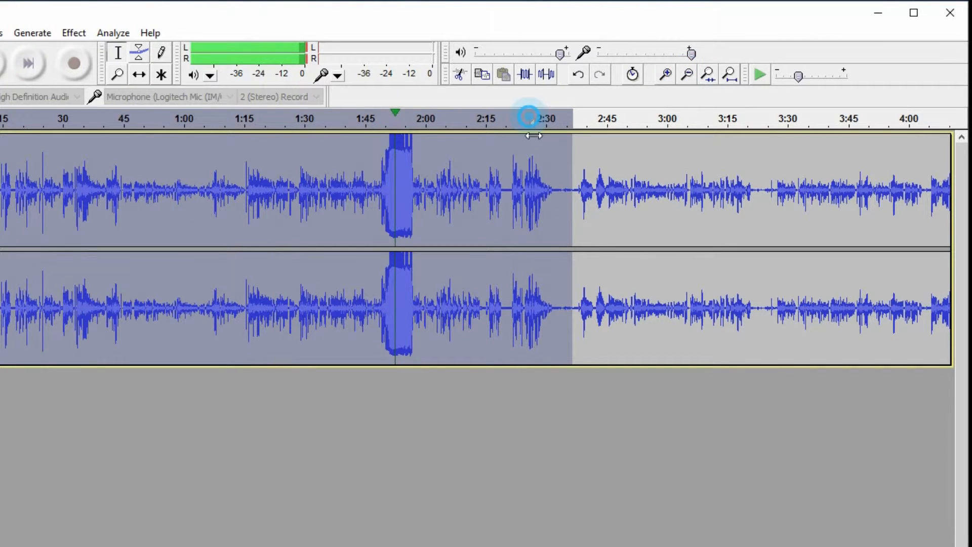
left_click(713, 122)
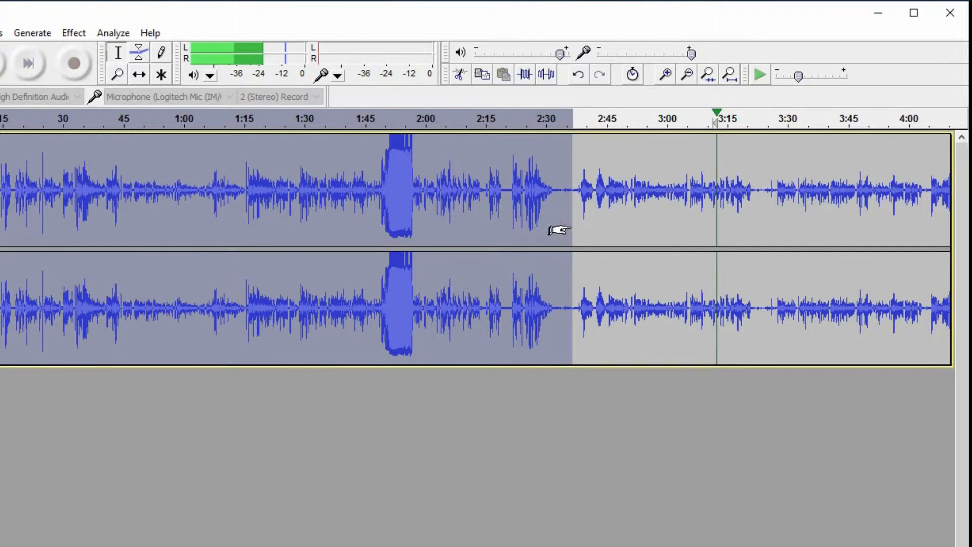
left_click_drag(562, 229, 616, 264)
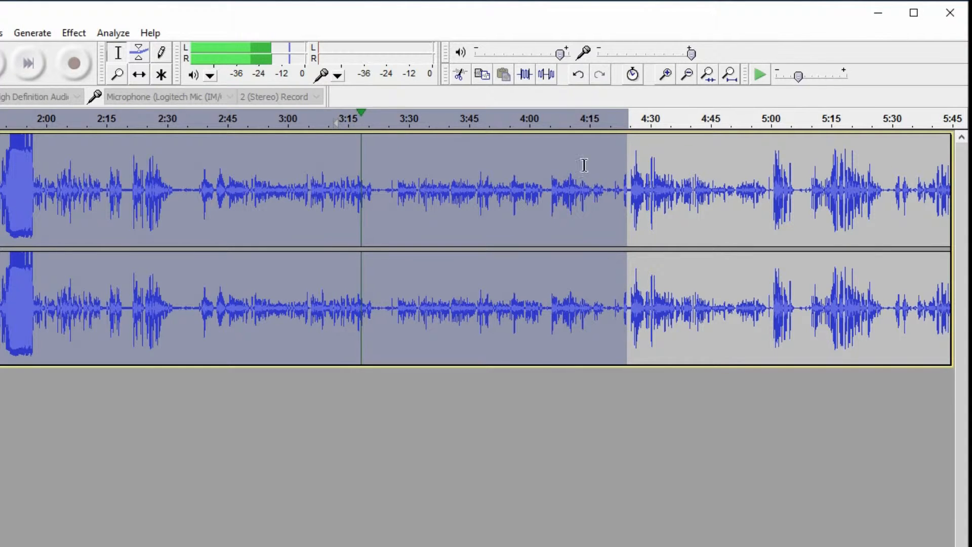
left_click(606, 120)
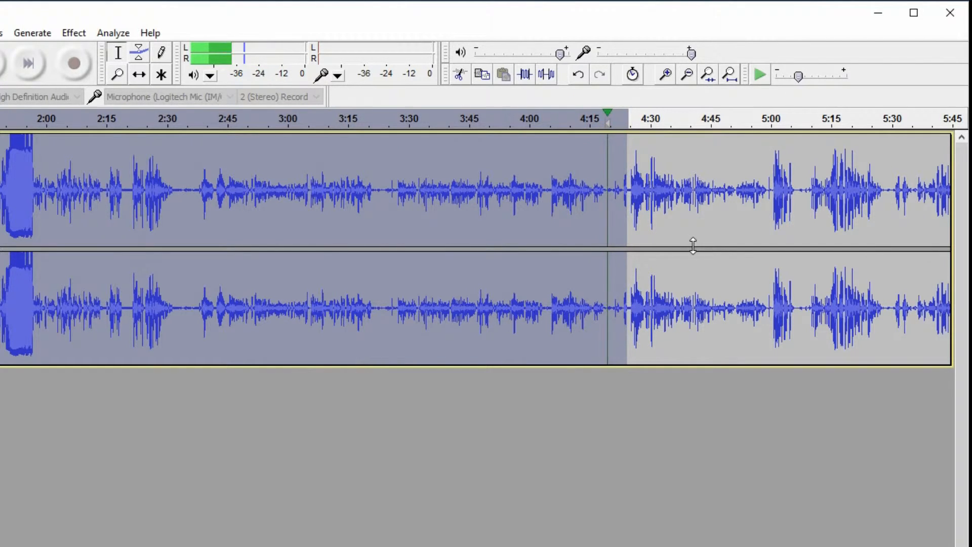
left_click(665, 74)
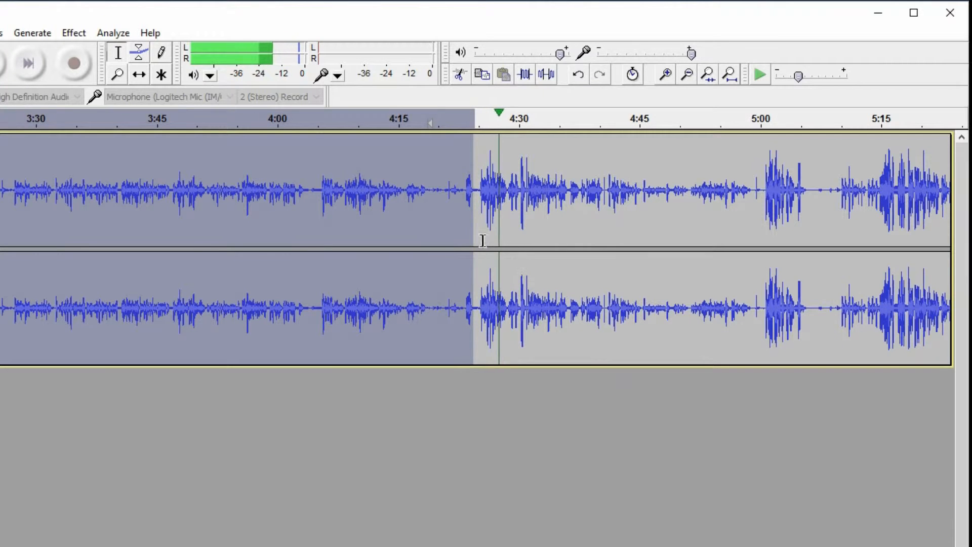
left_click_drag(462, 238, 437, 292)
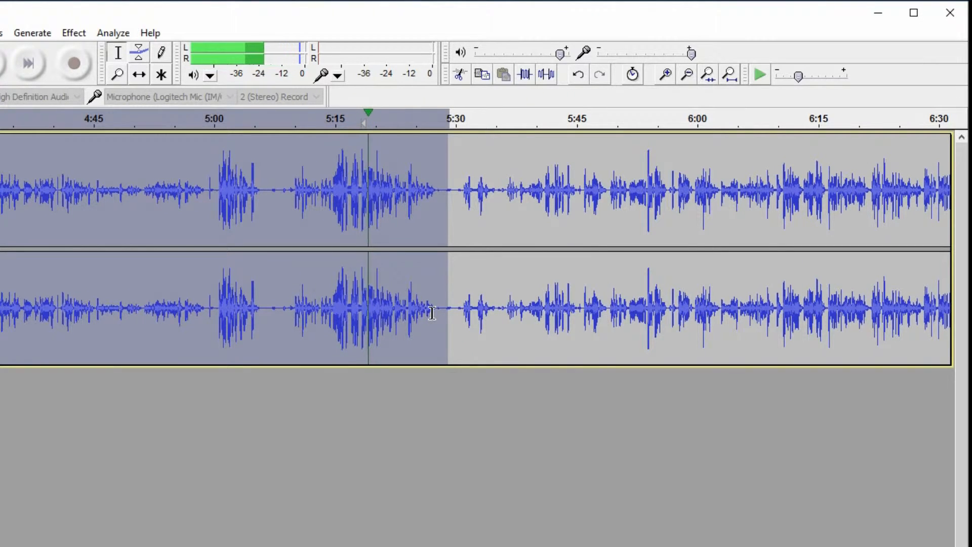
left_click(205, 119)
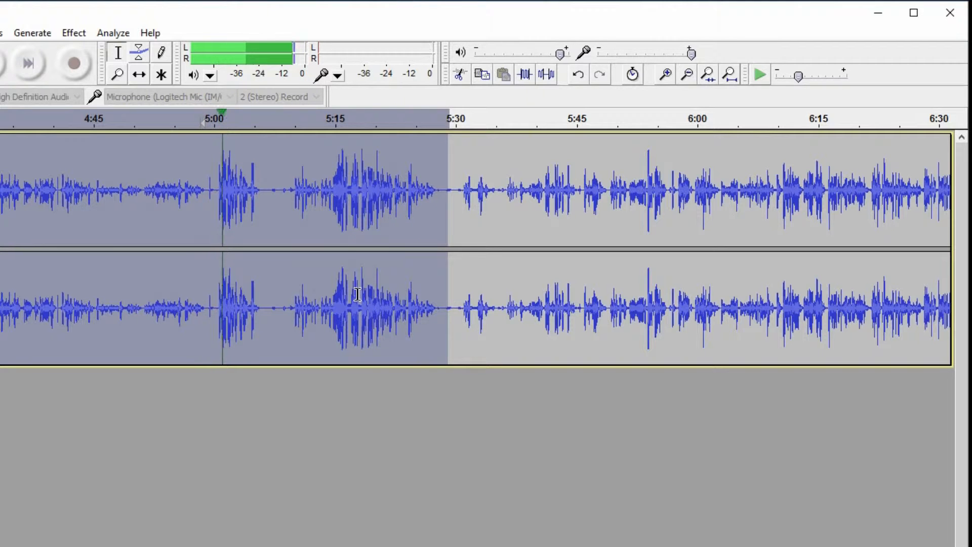
left_click_drag(446, 215, 197, 224)
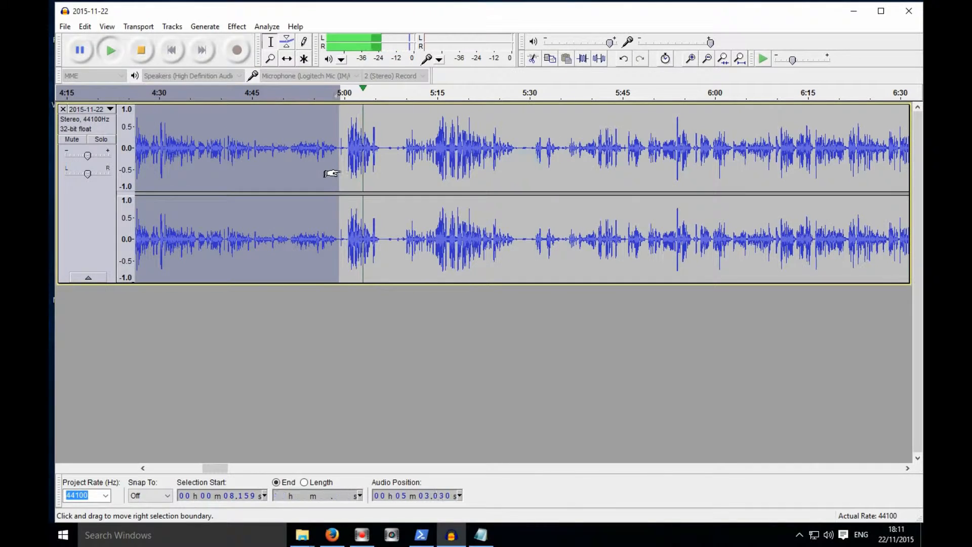
left_click_drag(332, 173, 337, 181)
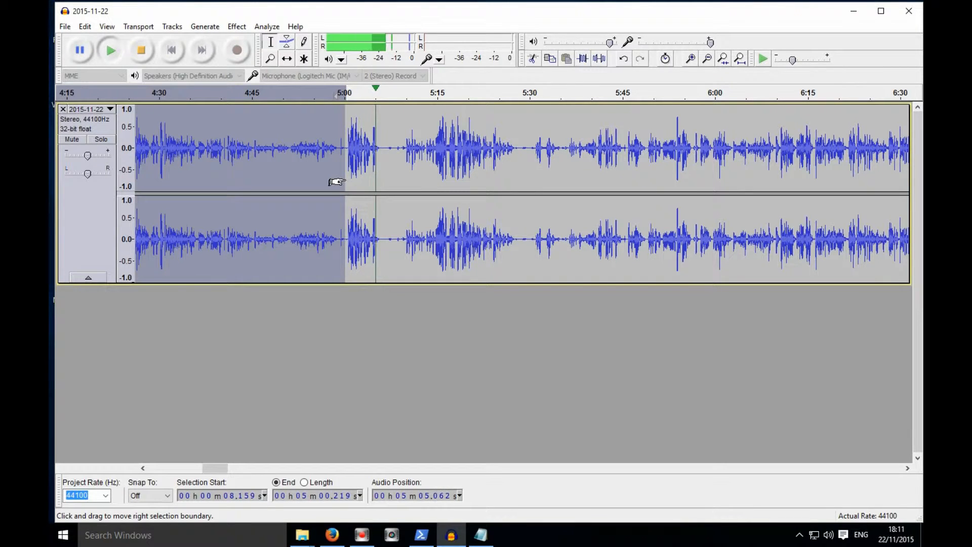
key("space")
key("Delete")
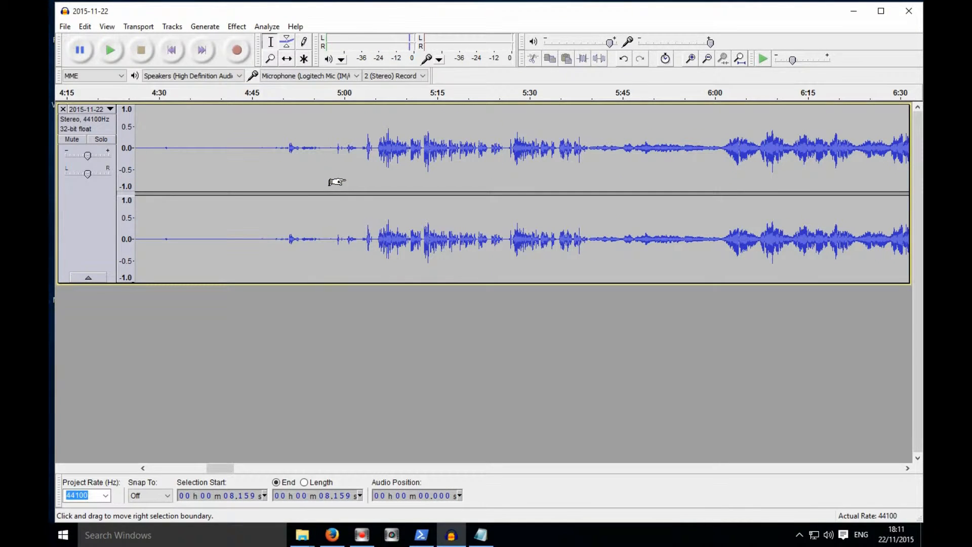
- Select the quiet section from about 3:12 to about 5:05 and delete it
key("space")
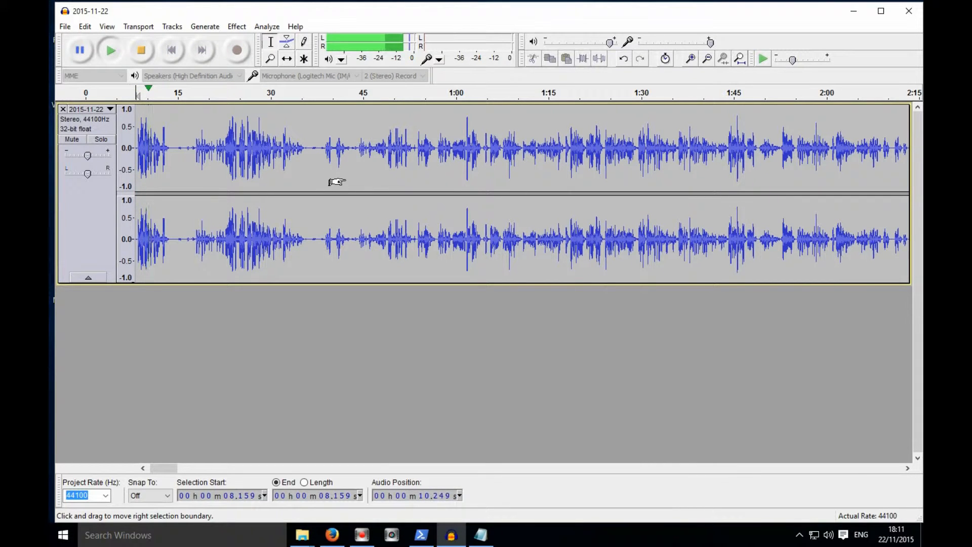
left_click(707, 59)
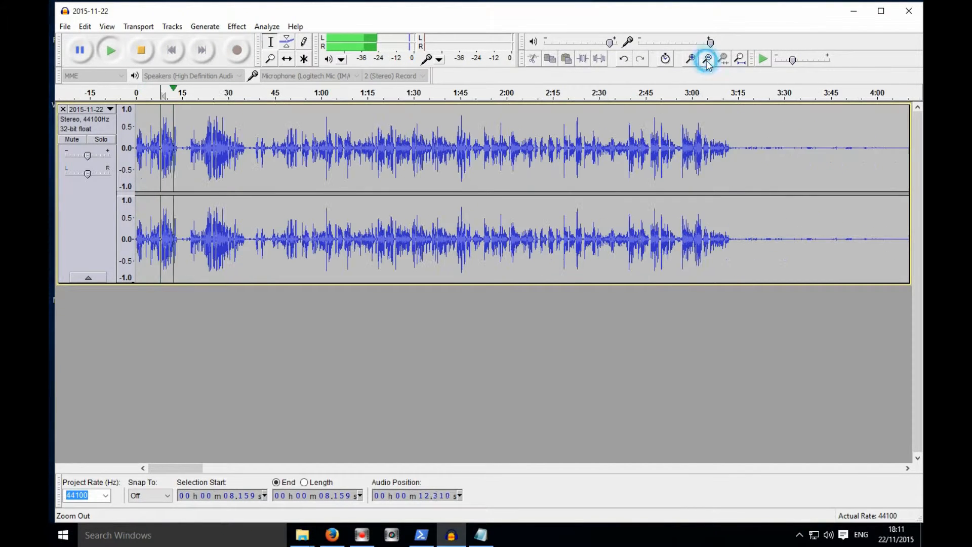
left_click(716, 94)
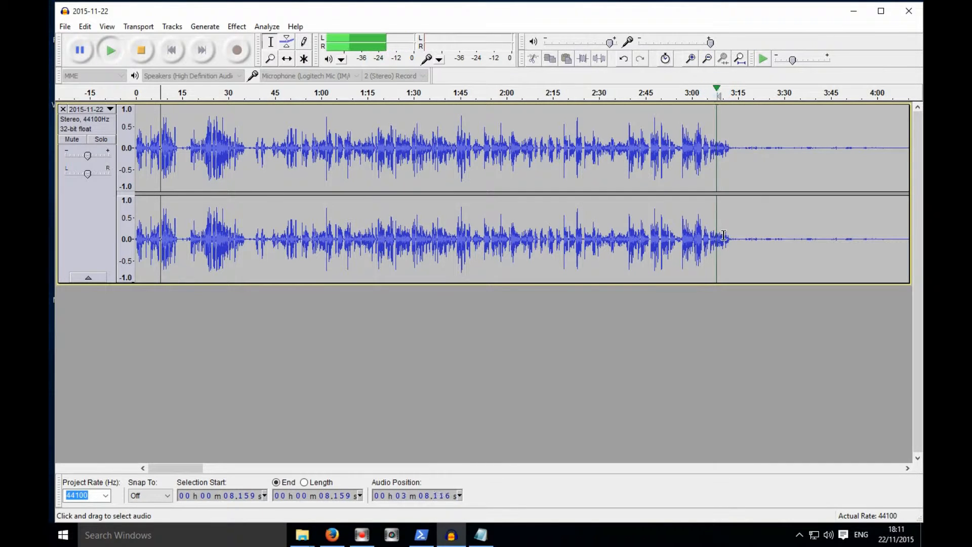
left_click(691, 59)
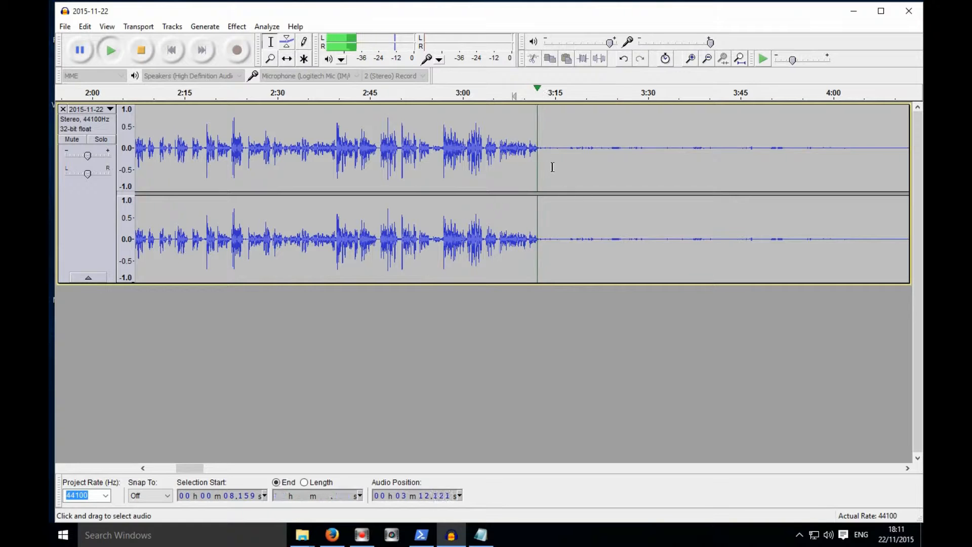
left_click_drag(540, 146, 724, 96)
left_click(707, 59)
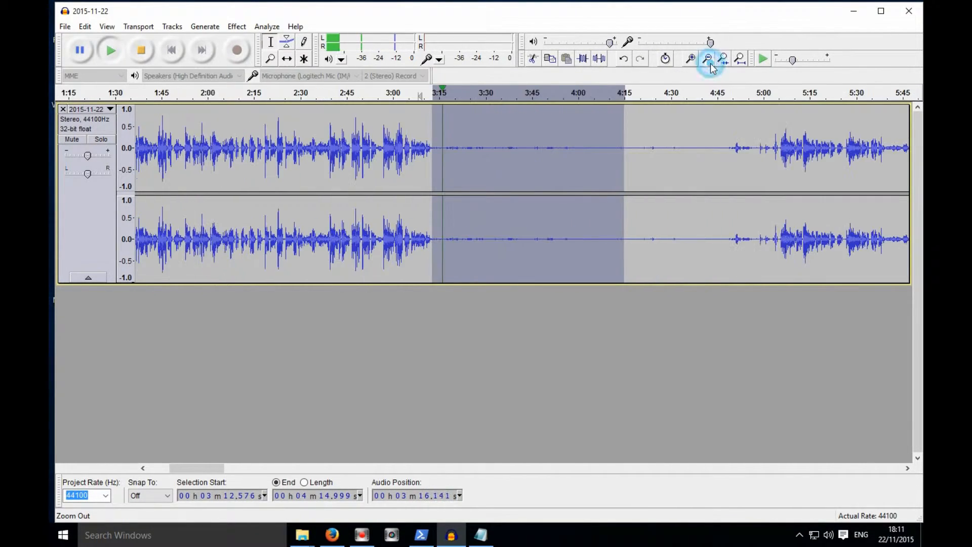
left_click(707, 59)
left_click(605, 93)
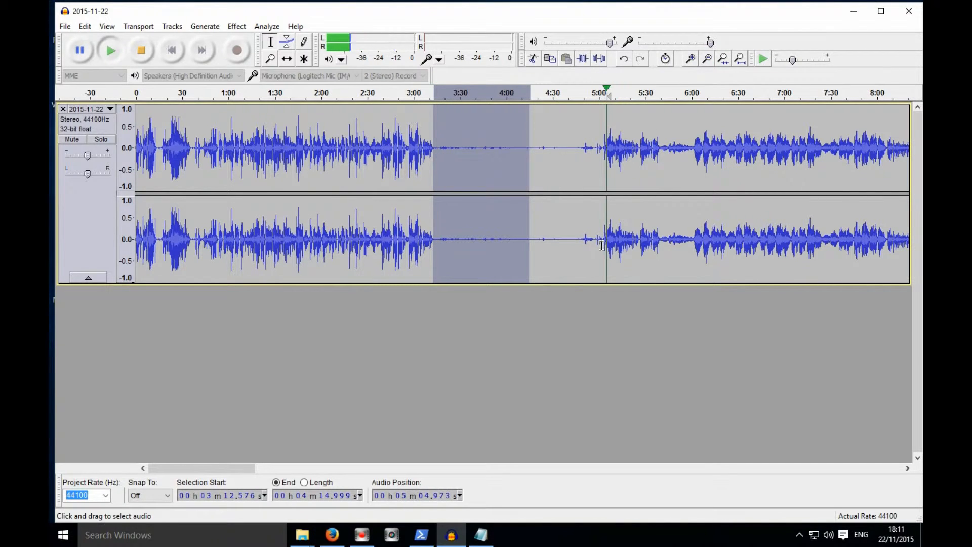
left_click(691, 60)
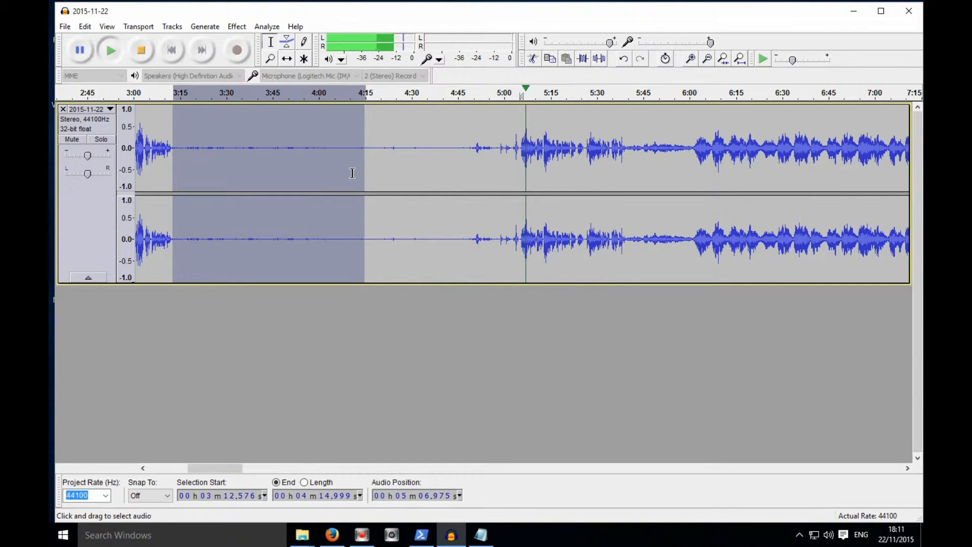
left_click_drag(364, 175, 514, 170)
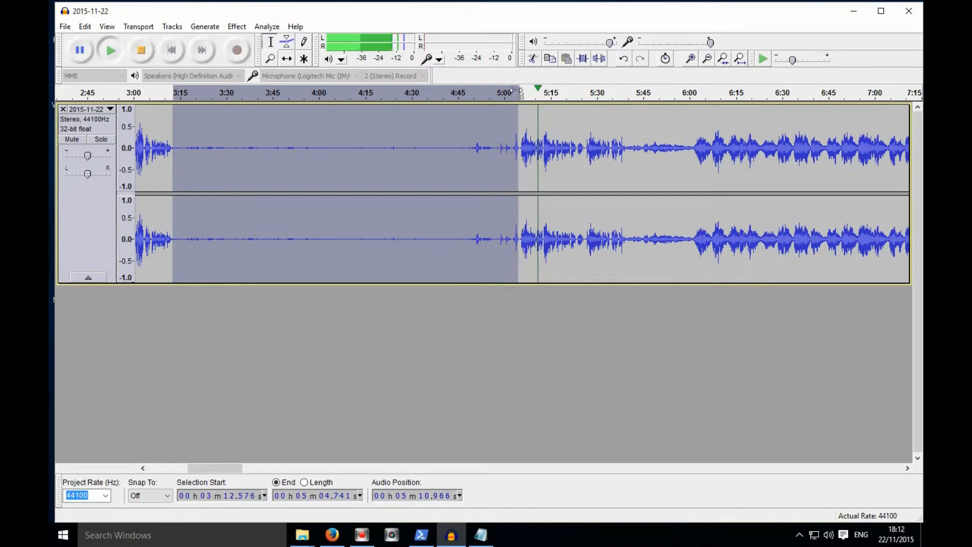
left_click(506, 94)
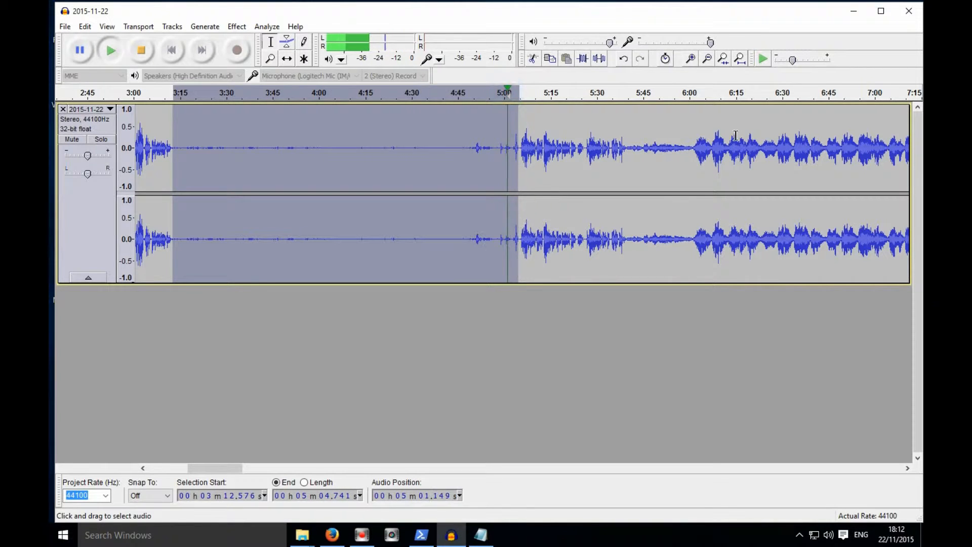
left_click(691, 59)
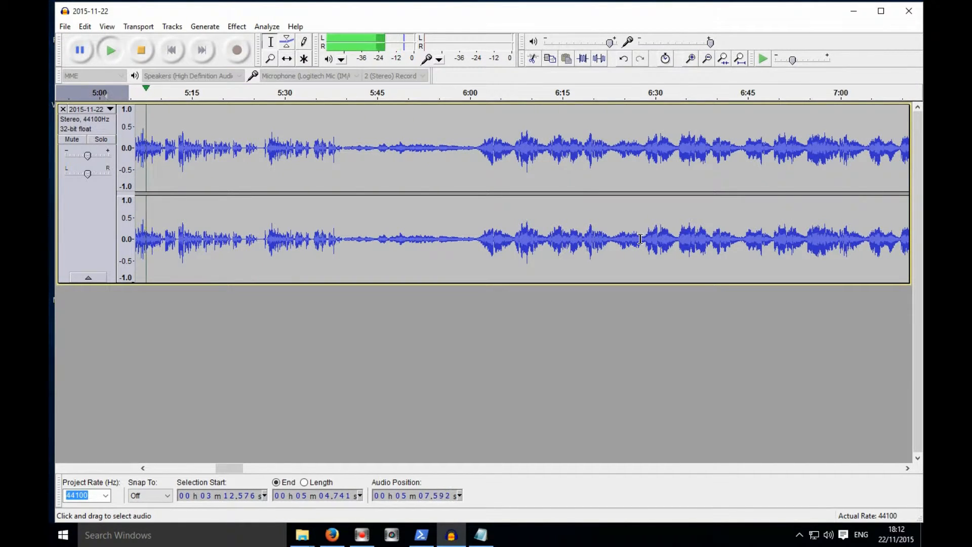
key("space")
key("Delete")
- Select the audio from about 3:47 to about 7:32
key("space")
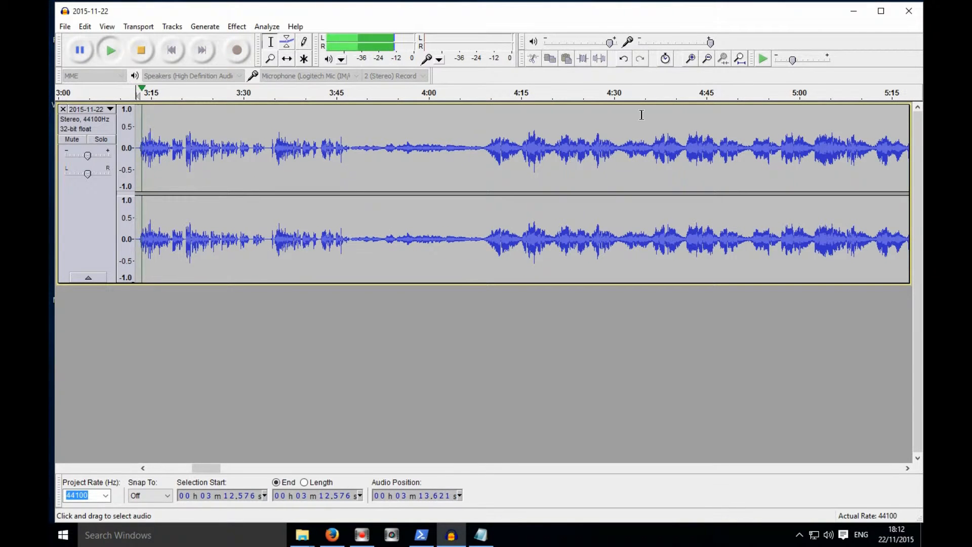
left_click(354, 93)
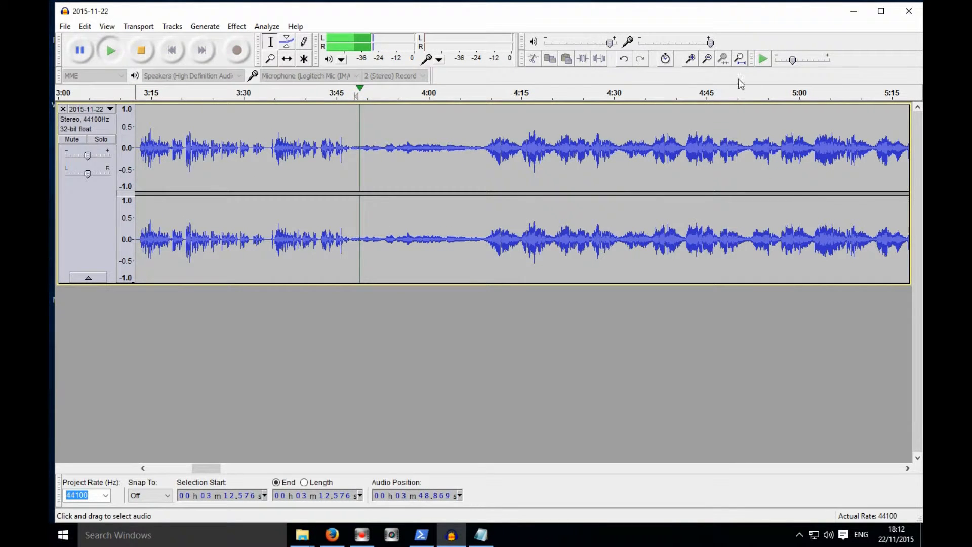
left_click(691, 59)
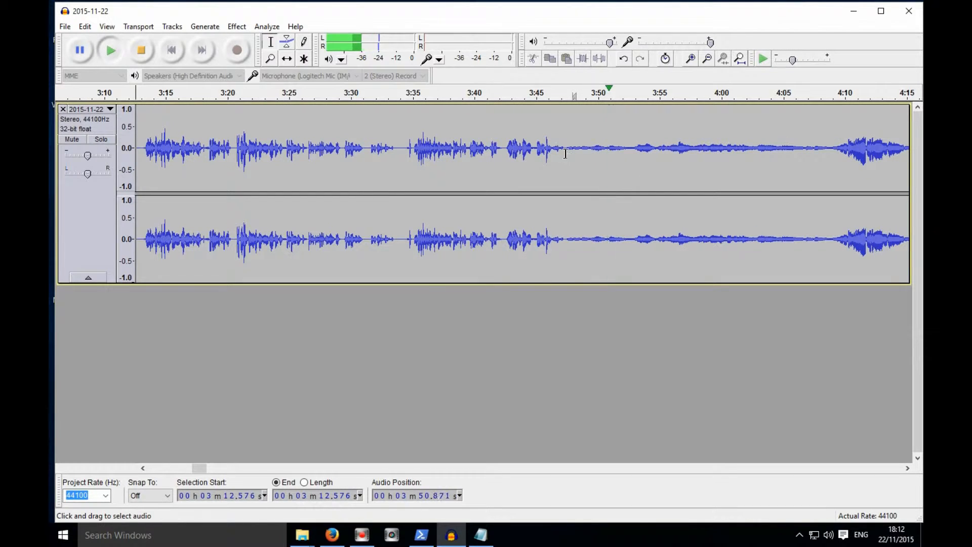
left_click(524, 94)
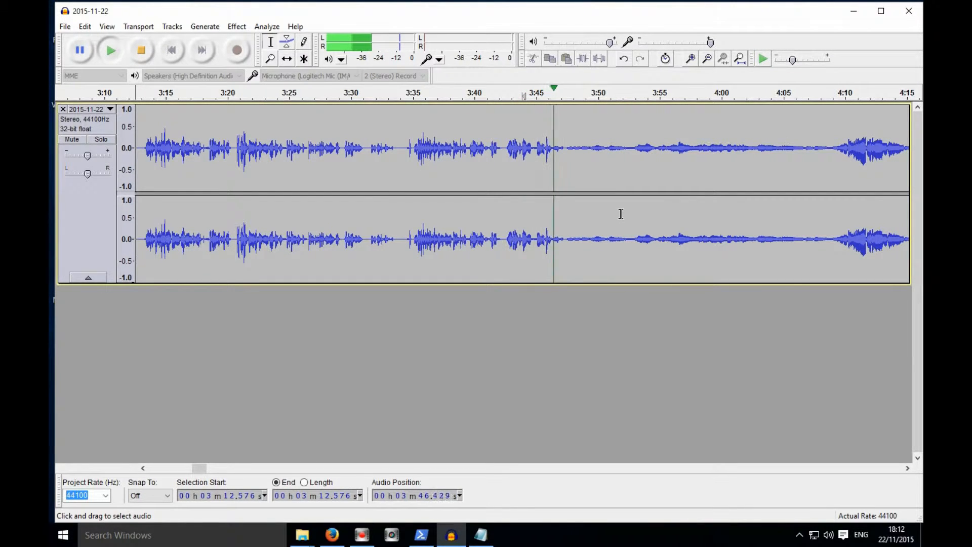
left_click_drag(664, 168, 566, 169)
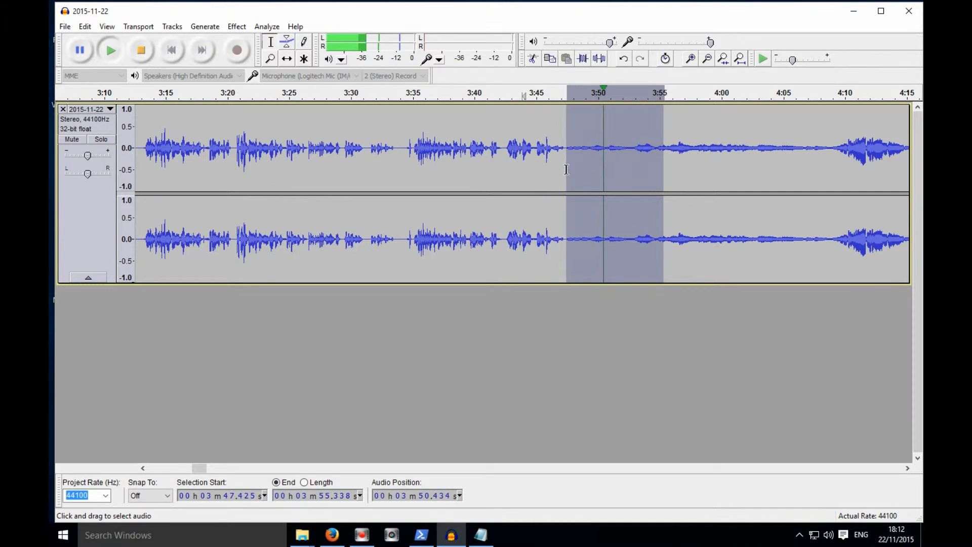
left_click(707, 58)
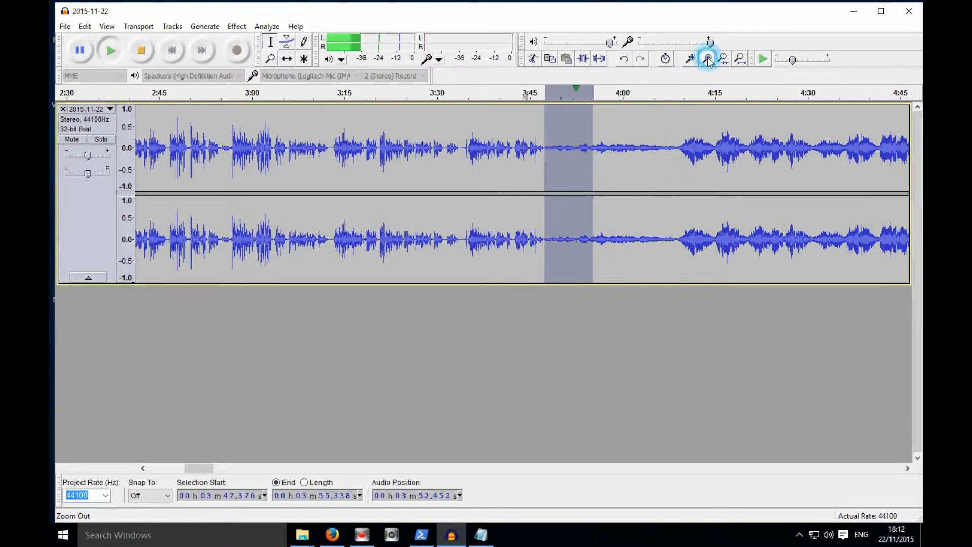
left_click(707, 59)
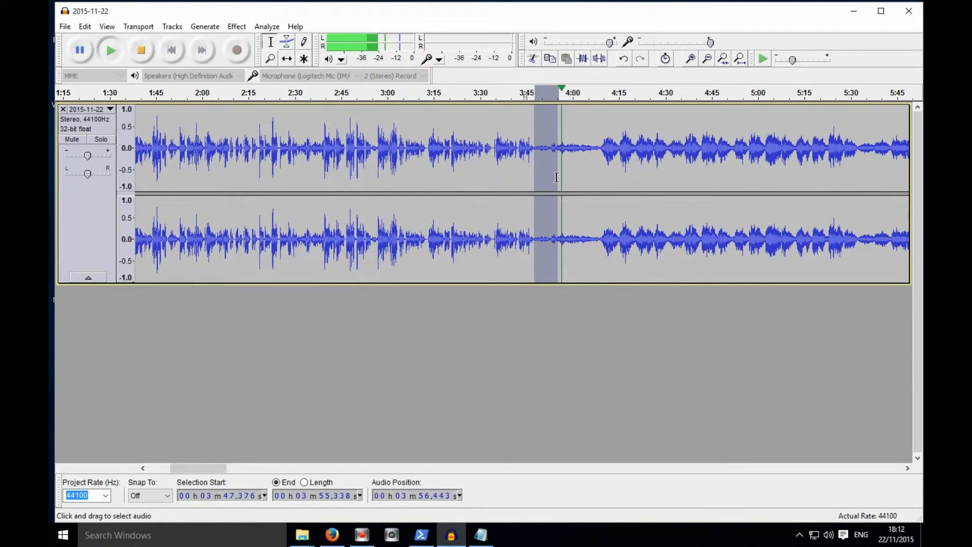
left_click_drag(557, 178, 782, 186)
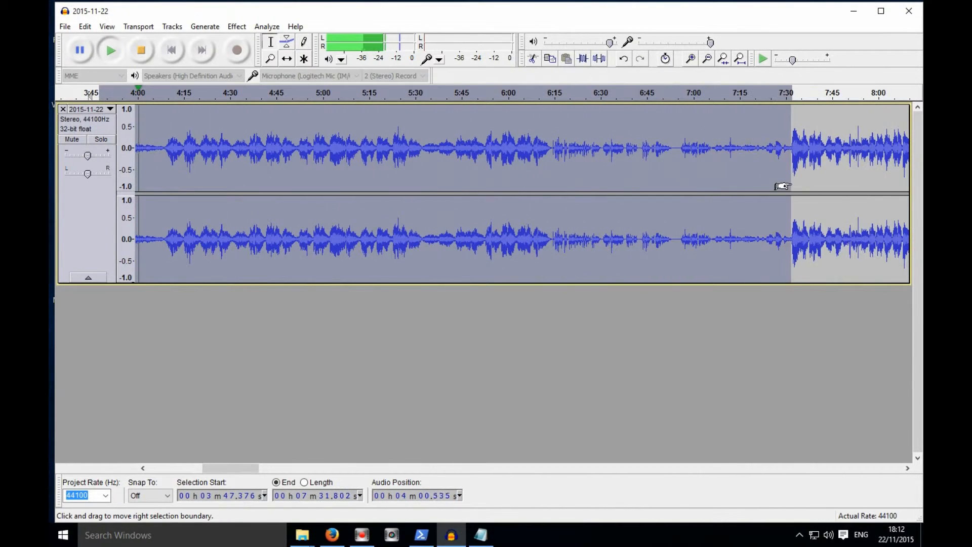
- Preview the audio from about 6:50 onward and extend the selection's end to about 9:40
left_click(651, 96)
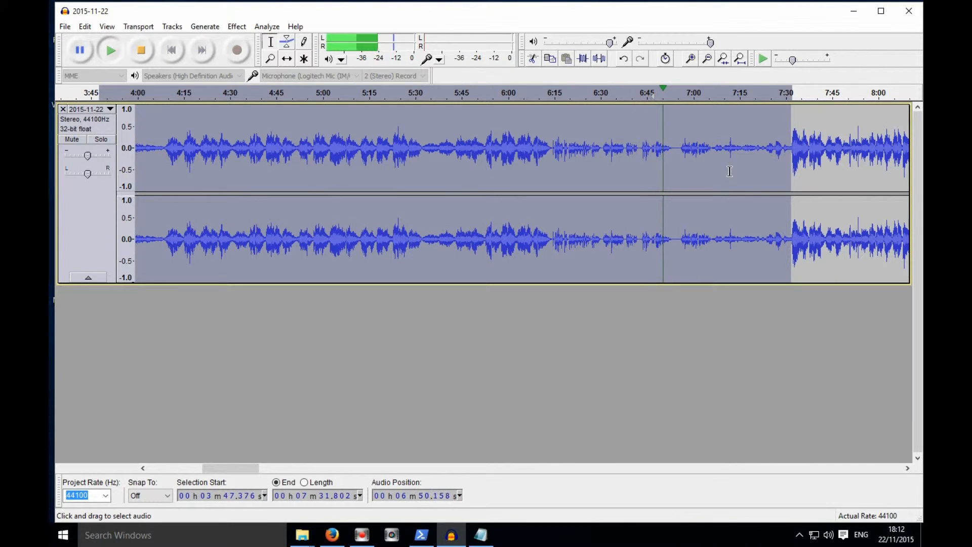
left_click(797, 95)
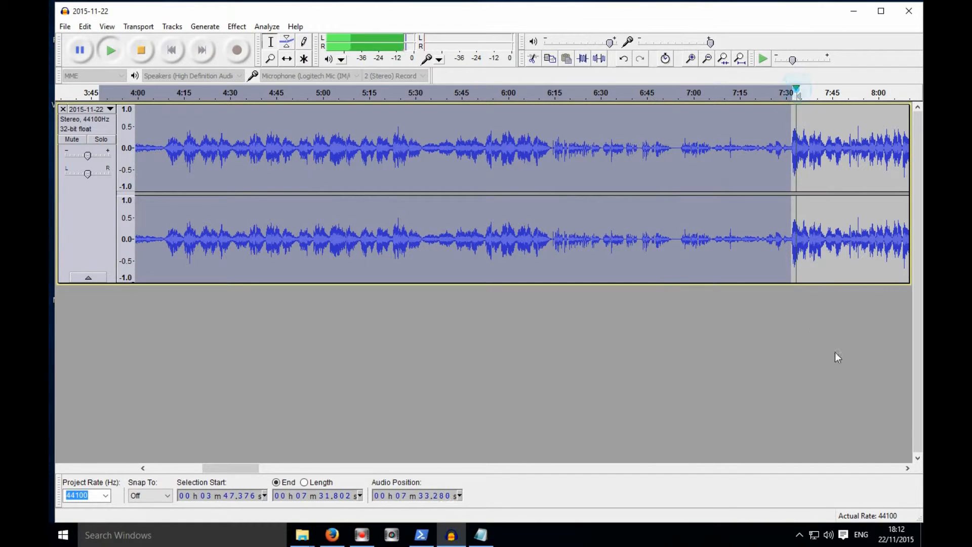
left_click_drag(910, 468, 906, 471)
left_click(771, 94)
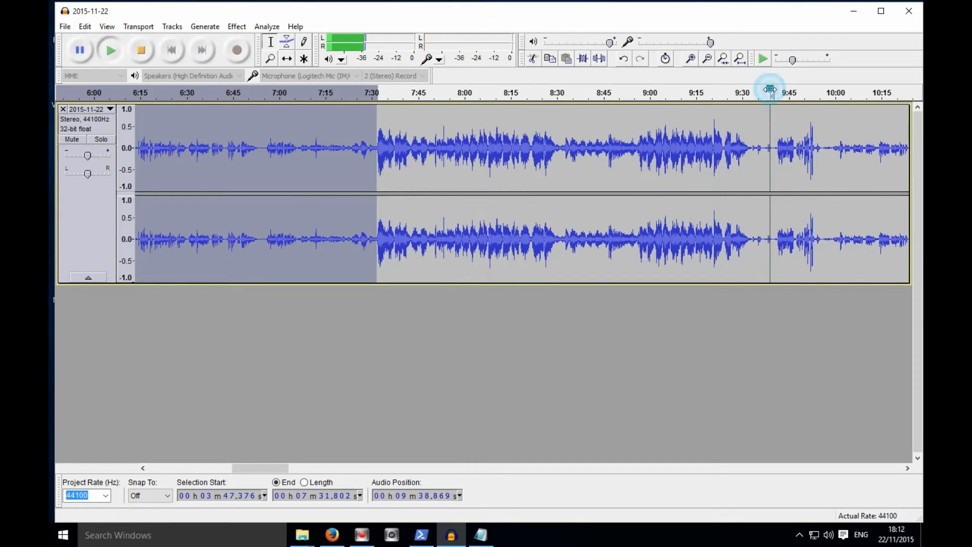
left_click_drag(368, 181, 763, 178)
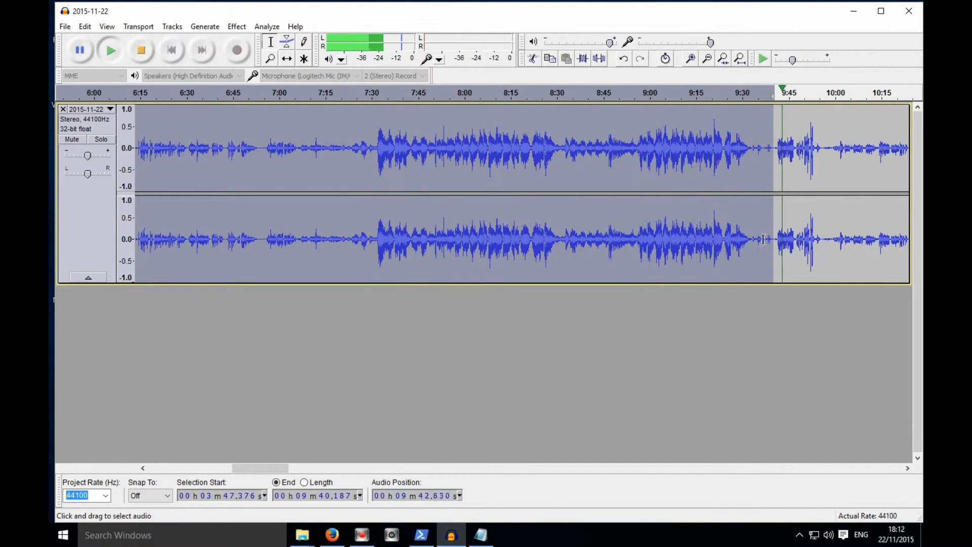
- Extend the selection's end to about 14:07 and delete the selected audio
left_click_drag(908, 470, 910, 472)
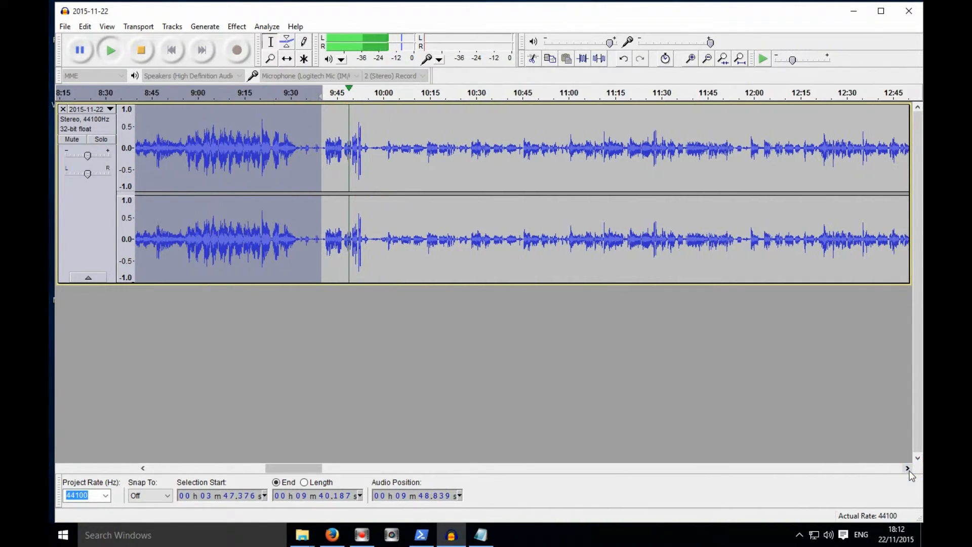
left_click(853, 95)
left_click_drag(313, 174, 576, 195)
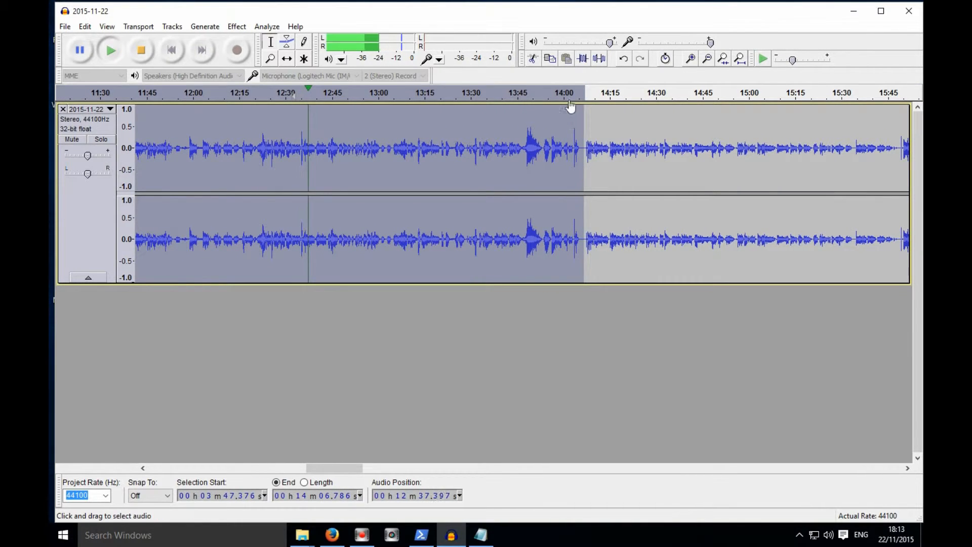
left_click(531, 97)
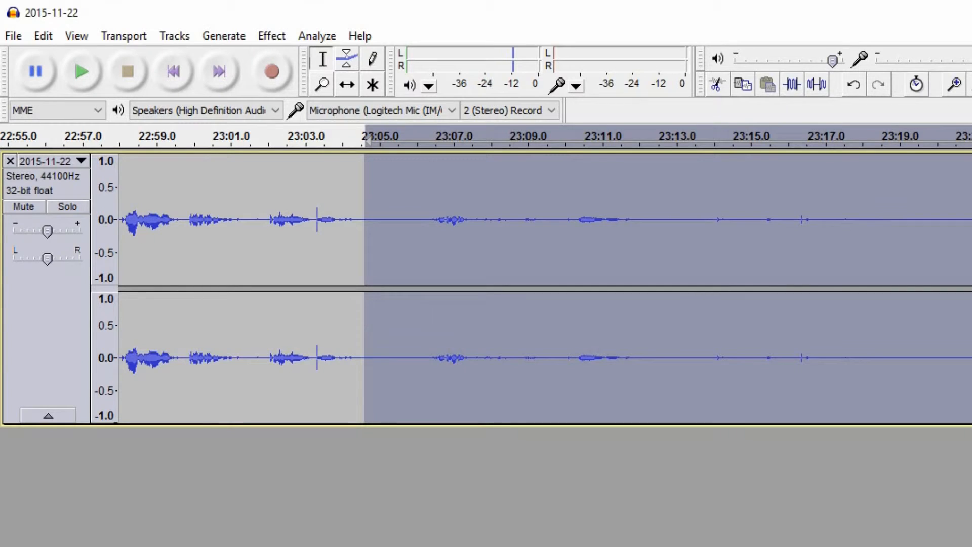
key("Delete")
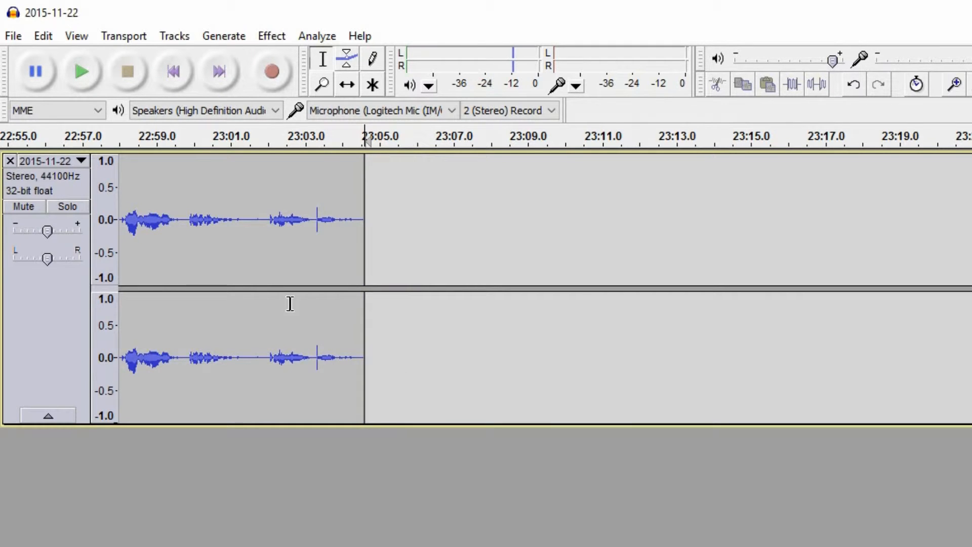
- Normalize the whole track to a maximum amplitude of -1.0 dB with DC offset removal
left_click(498, 333)
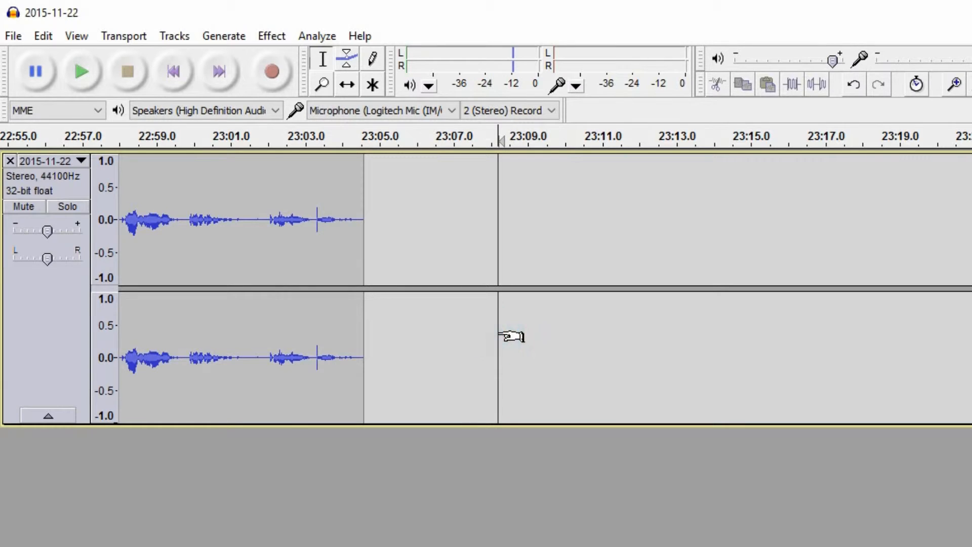
left_click(269, 37)
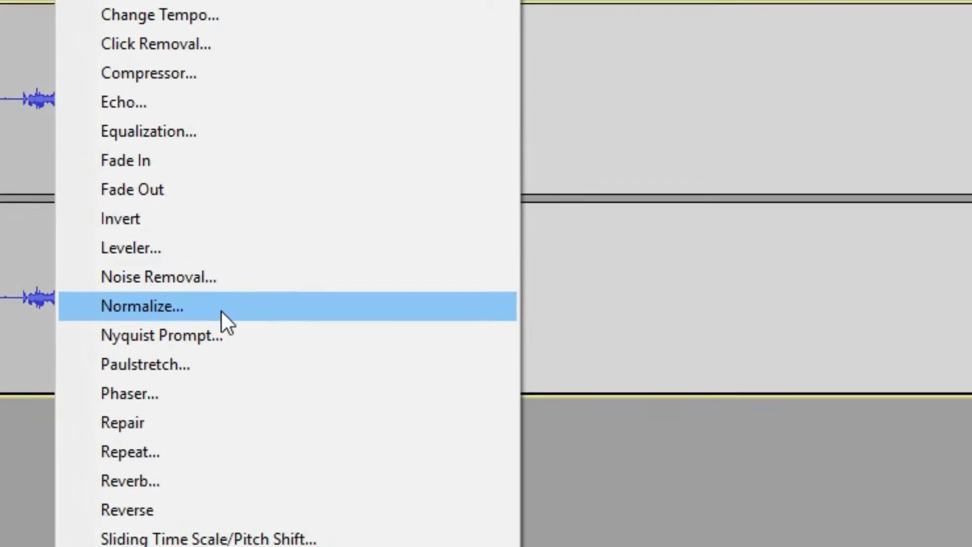
left_click(221, 311)
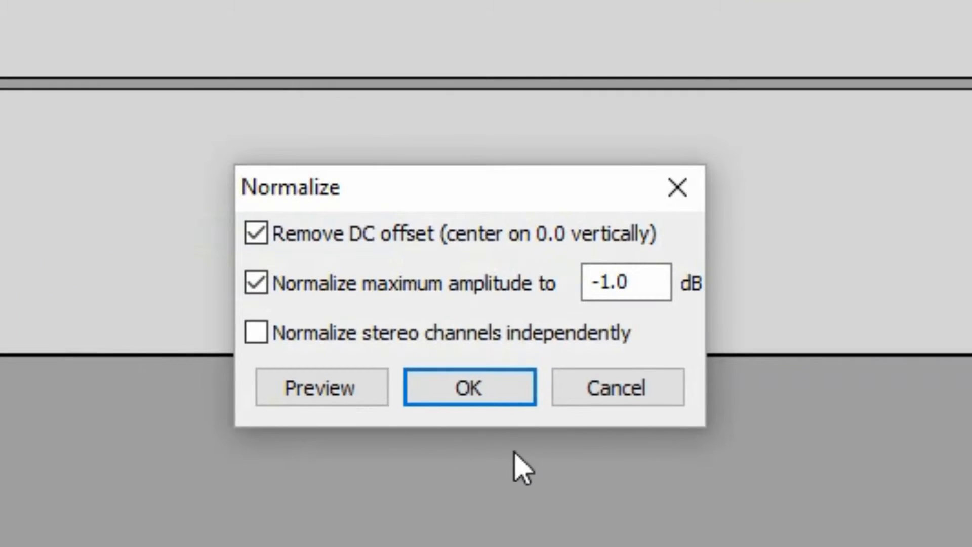
left_click(504, 388)
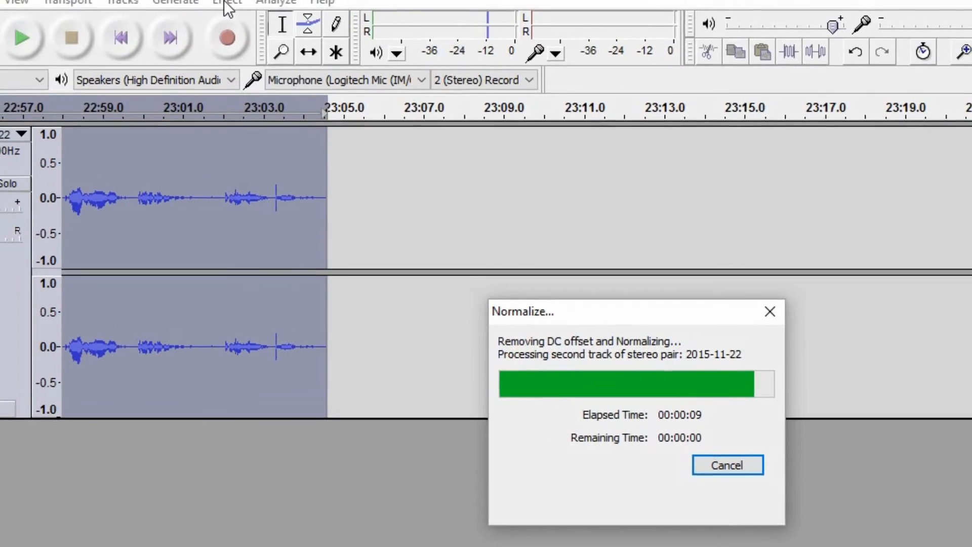
- Apply the Compressor to the whole track with threshold -17 dB, noise floor -40 dB and ratio 3:1
left_click(225, 1)
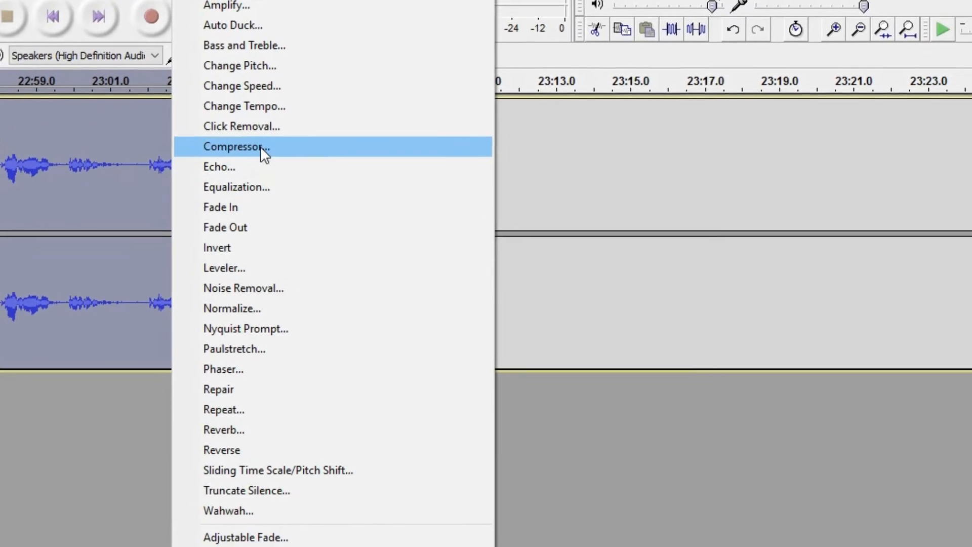
left_click(260, 147)
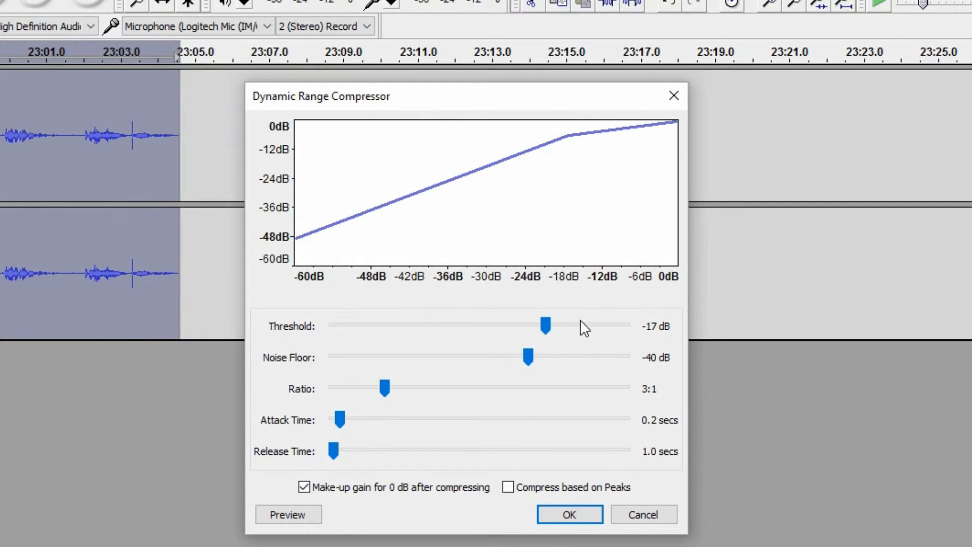
left_click(570, 514)
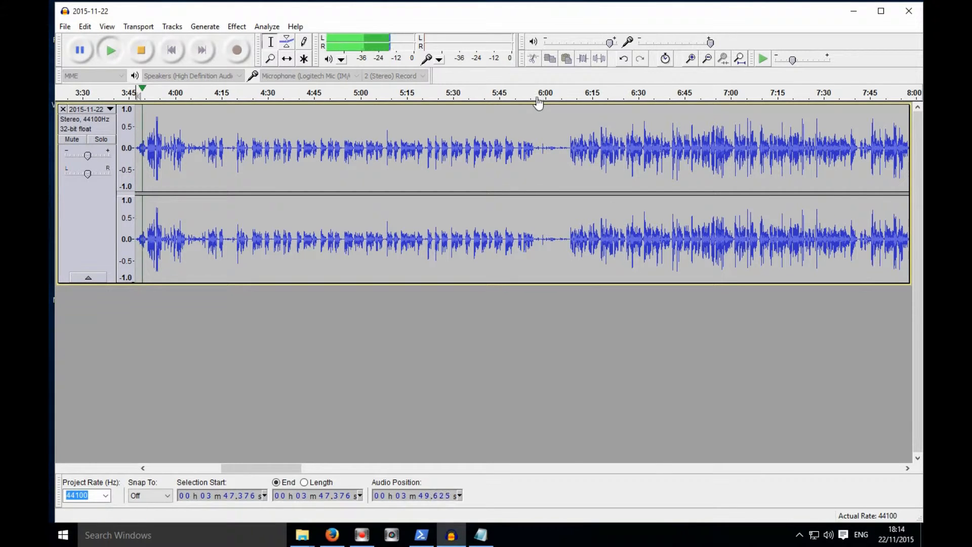
- Select the quiet gap from about 5:57 to about 6:07 and delete it
left_click(536, 95)
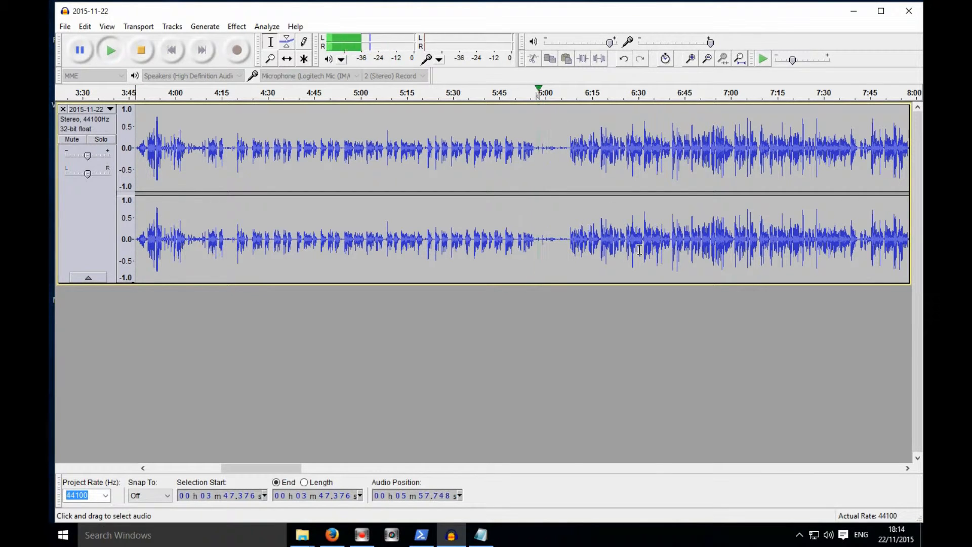
left_click(691, 58)
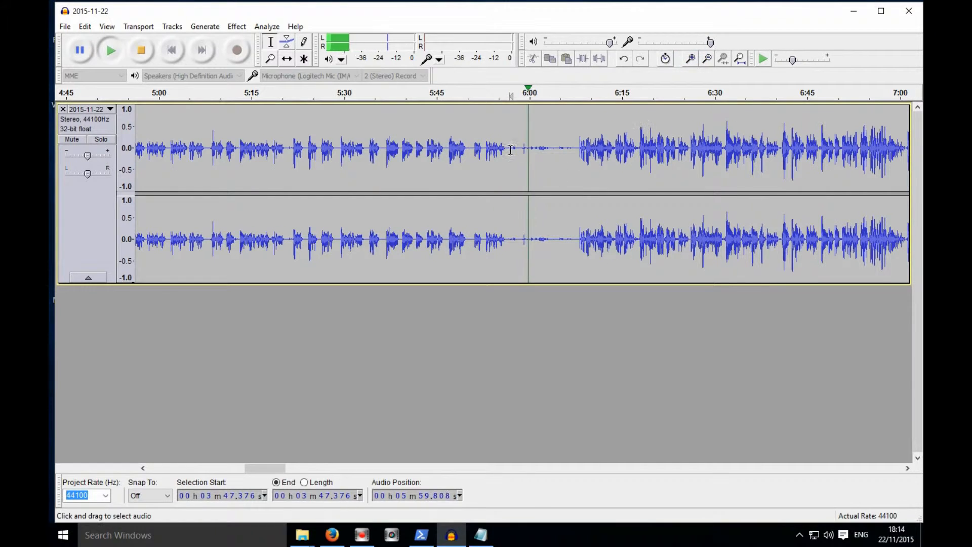
left_click_drag(509, 147, 575, 148)
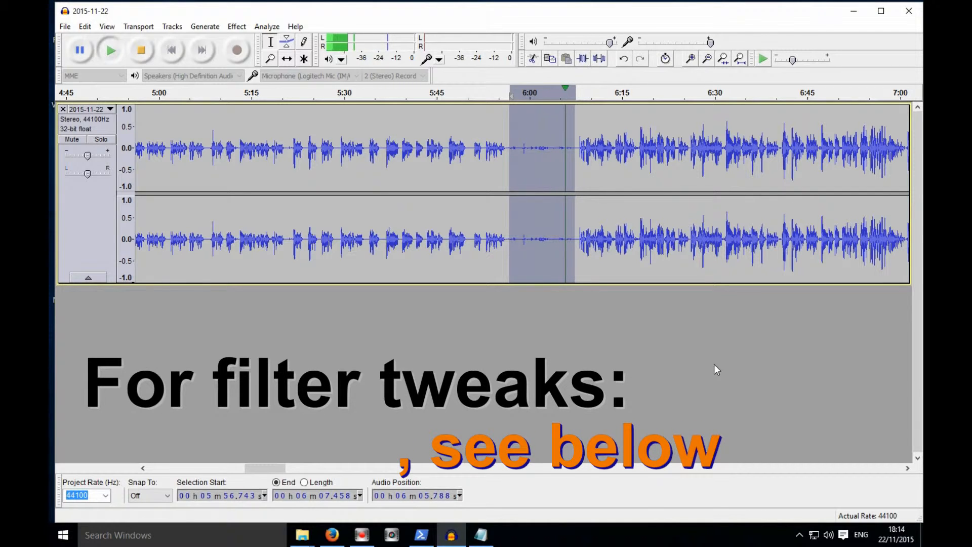
key("Delete")
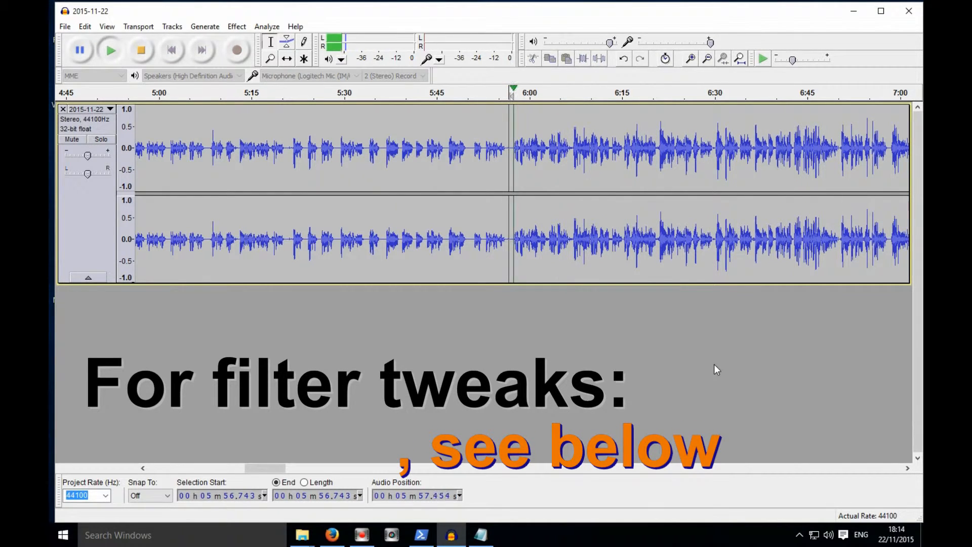
- Play back the later part of the track around 22:40 to locate the next section to cut
left_click(708, 58)
left_click(707, 59)
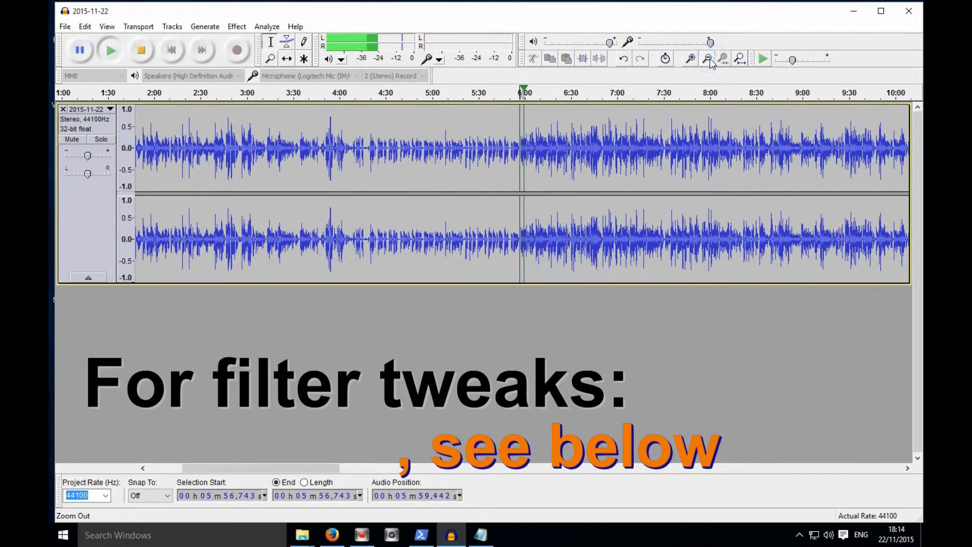
left_click(906, 470)
left_click(907, 468)
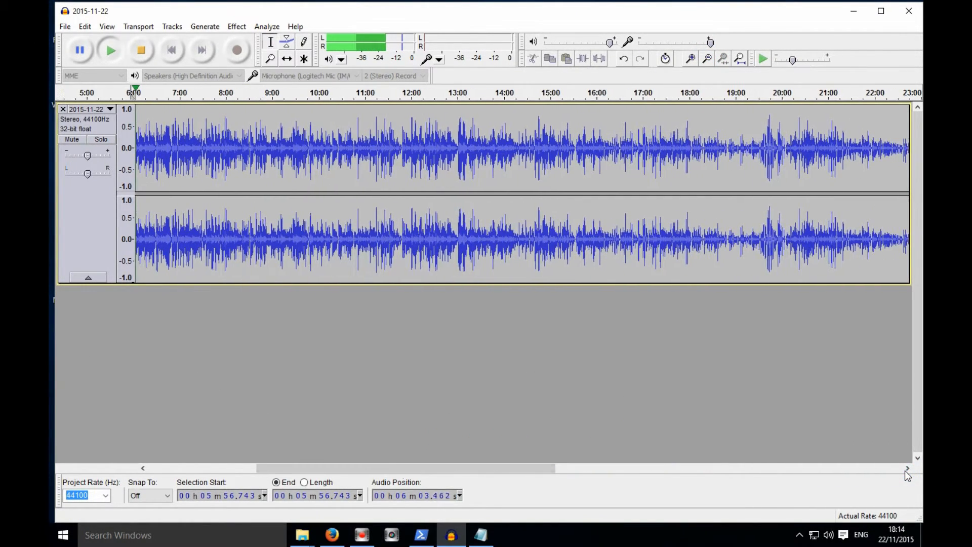
left_click(871, 99)
left_click(907, 469)
left_click(907, 469)
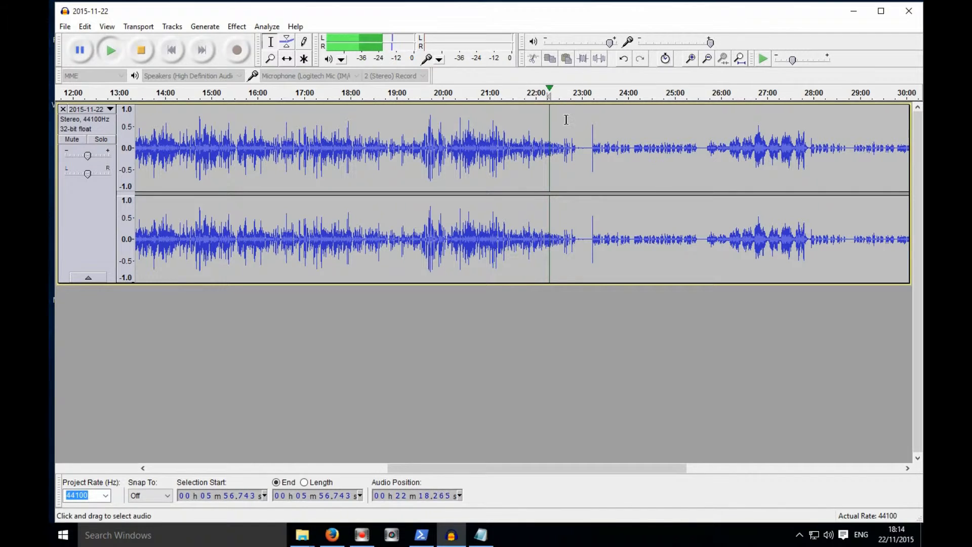
left_click(567, 93)
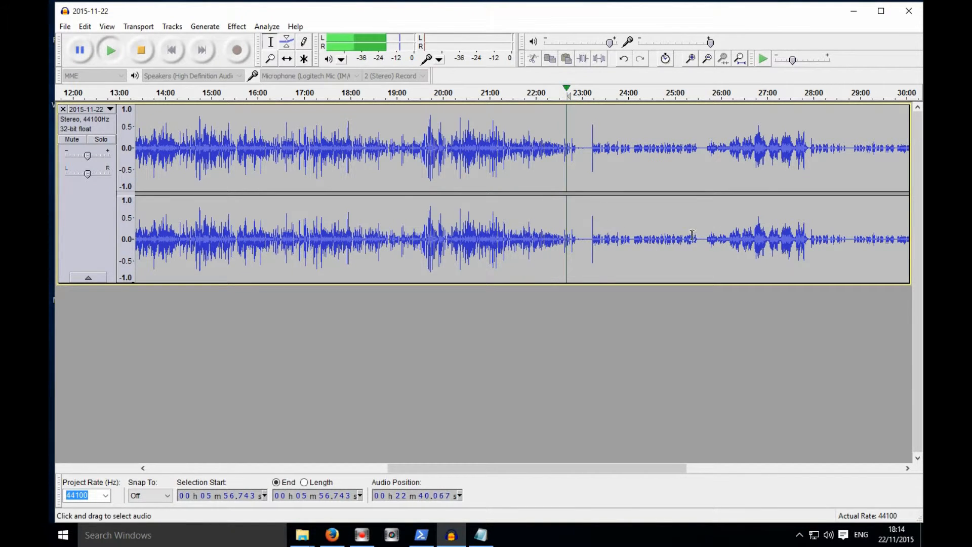
left_click(691, 59)
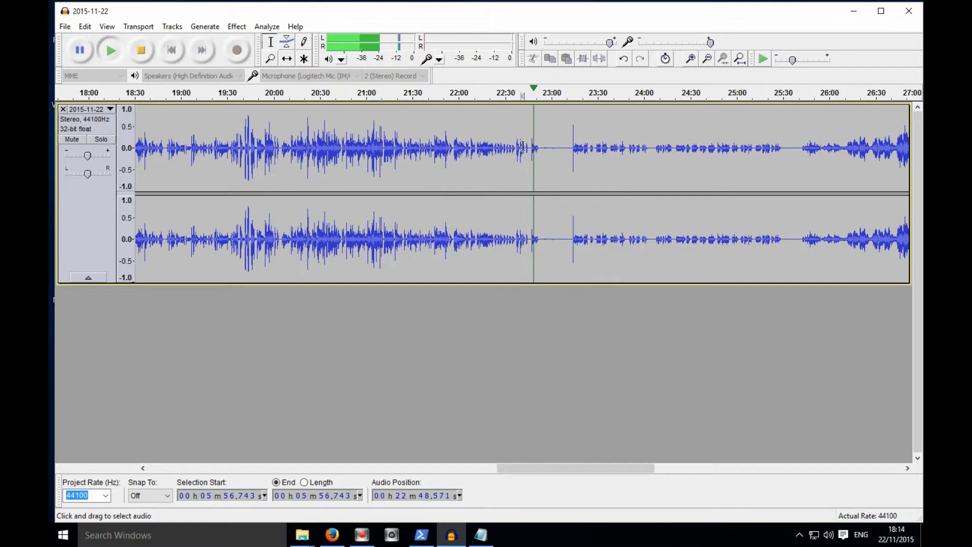
- Select the audio from about 22:46 to about 33:37 and delete it
left_click_drag(675, 163, 531, 165)
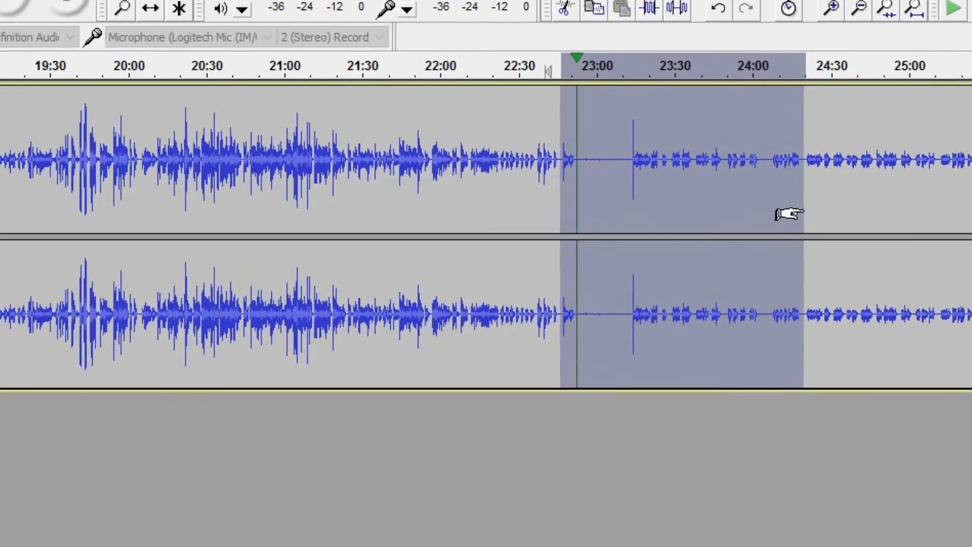
left_click_drag(675, 177, 750, 176)
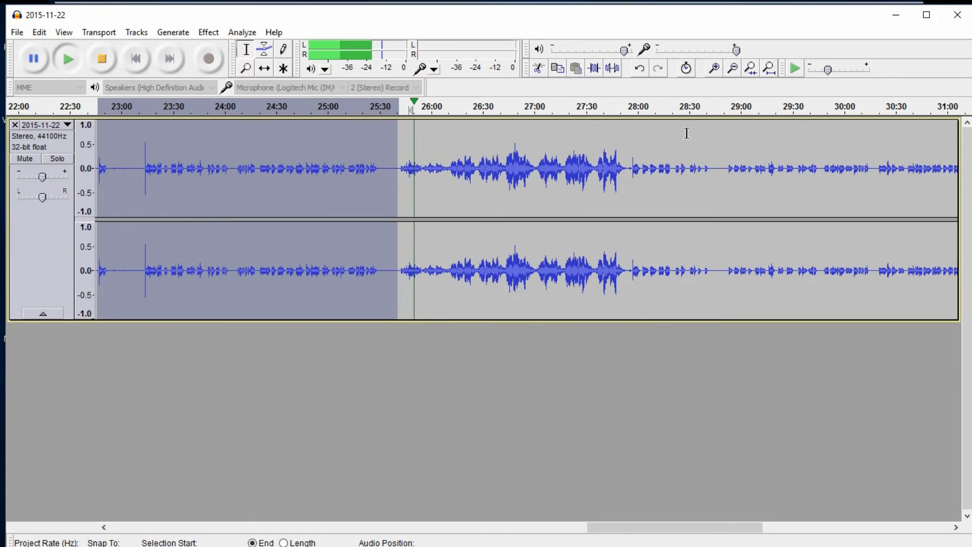
left_click(688, 107)
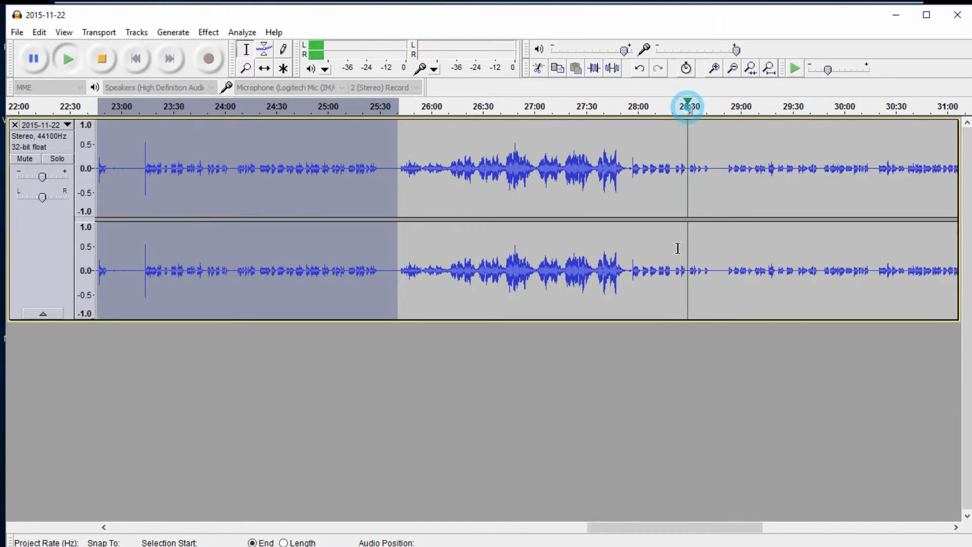
left_click(610, 107)
left_click(699, 107)
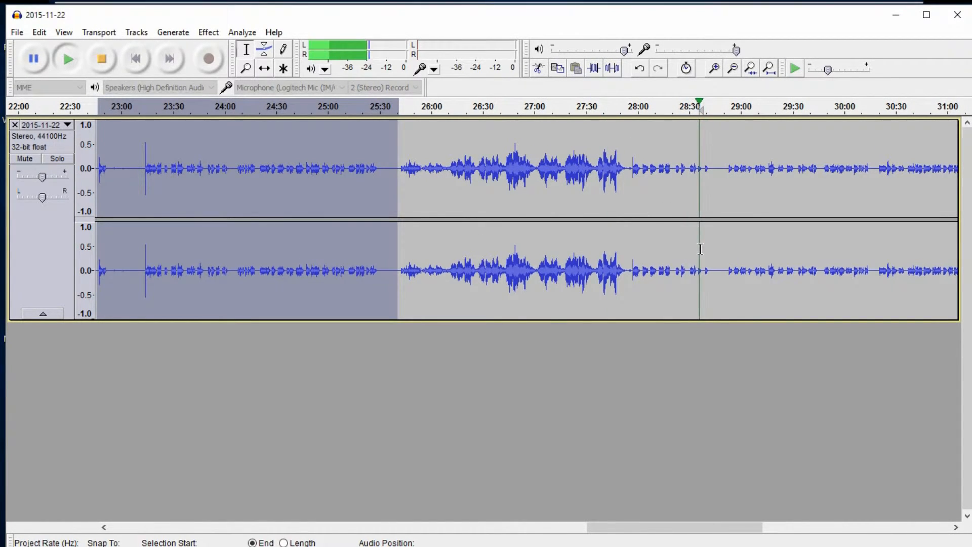
left_click_drag(387, 196, 804, 218)
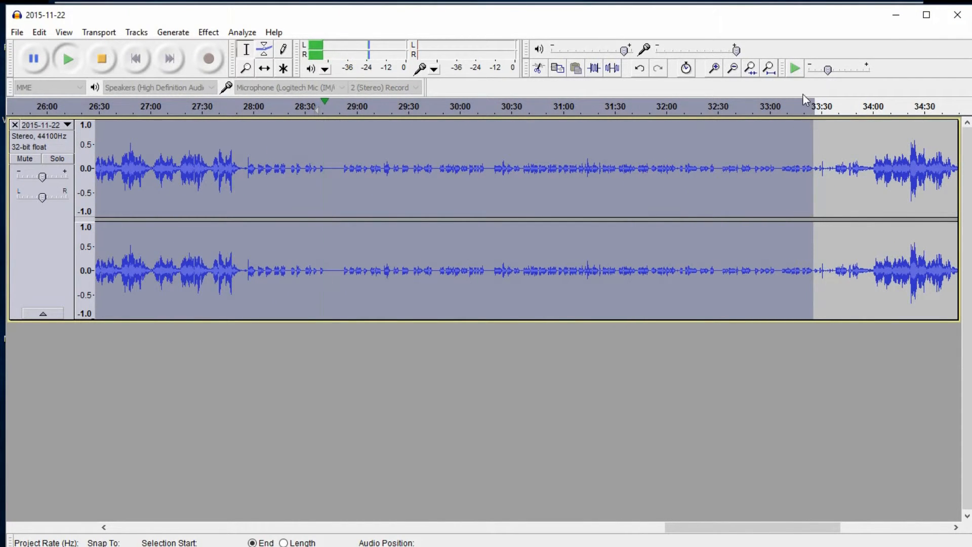
left_click(817, 109)
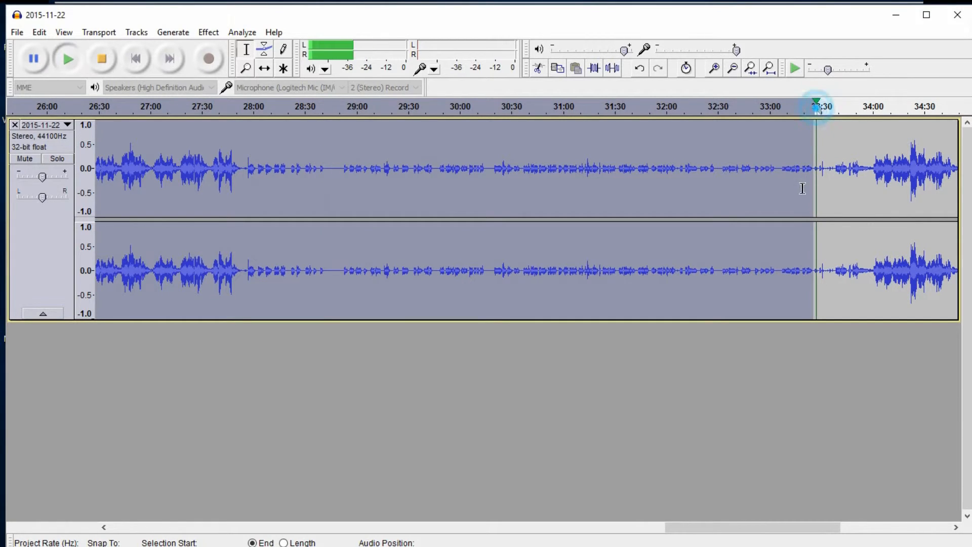
left_click(714, 69)
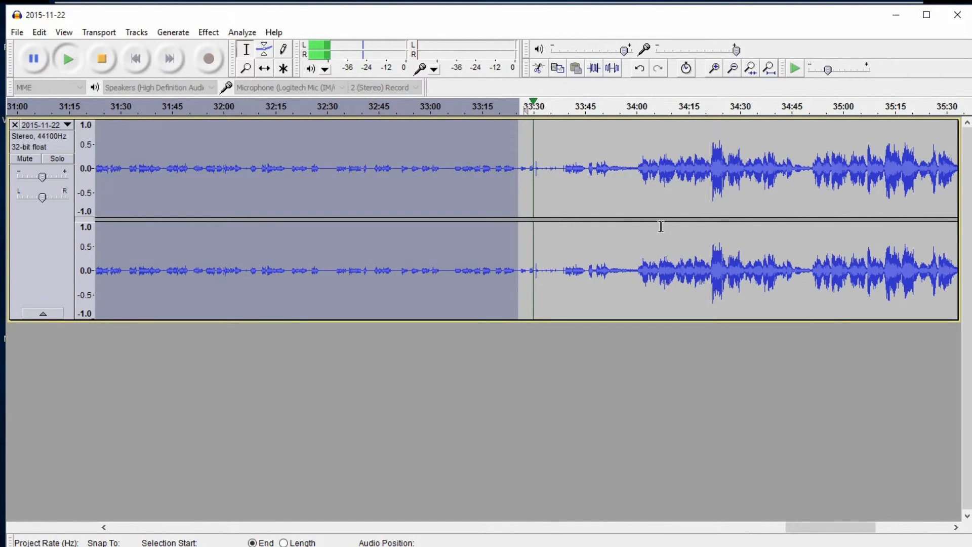
left_click_drag(518, 203, 561, 203)
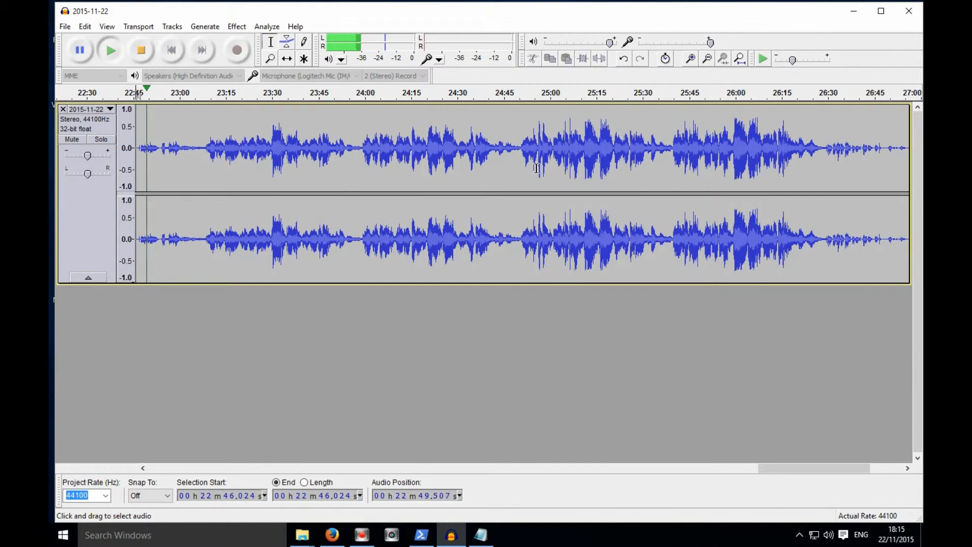
- Select about 22:46 to 26:25 and apply Truncate Silence at -40 dB, 0.5 s duration, truncating to 0.8 seconds
left_click_drag(137, 223, 812, 223)
left_click(236, 27)
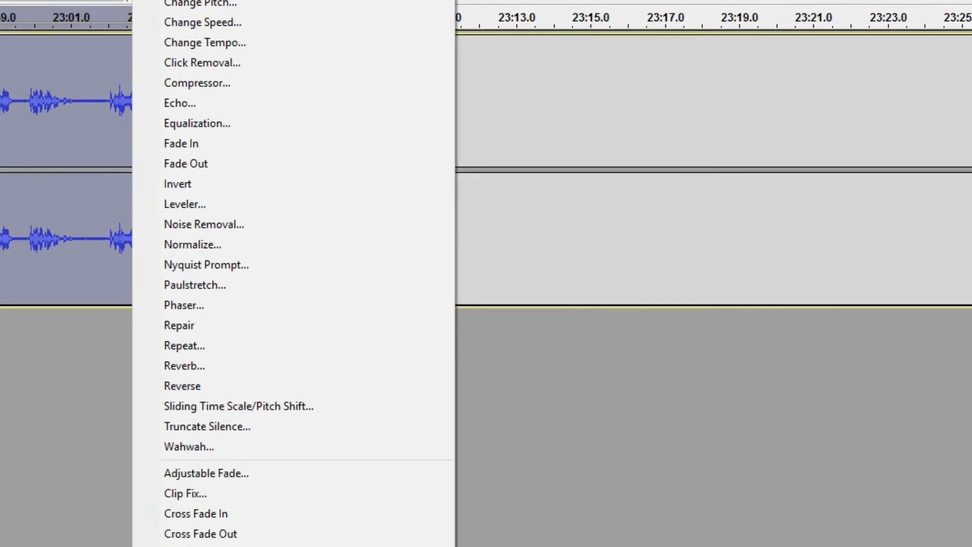
left_click(271, 427)
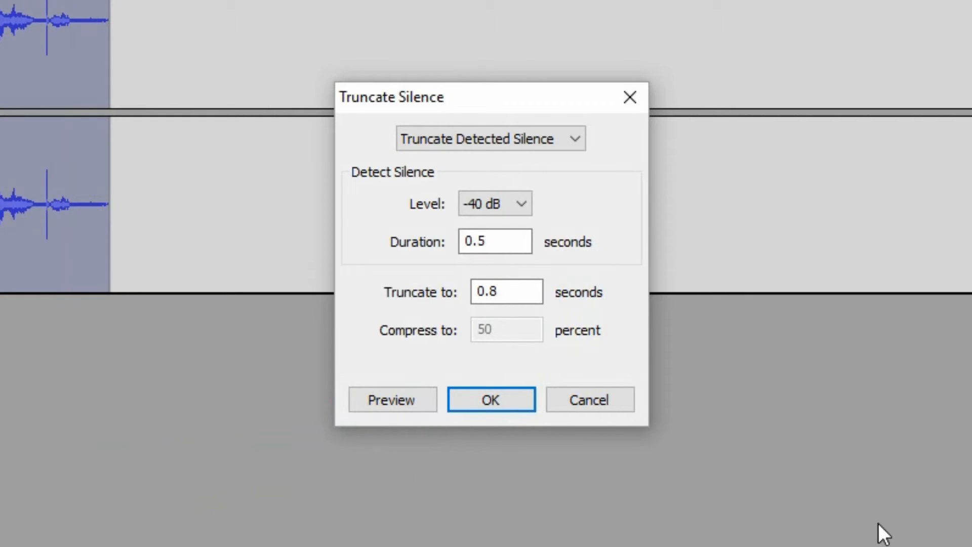
left_click(469, 392)
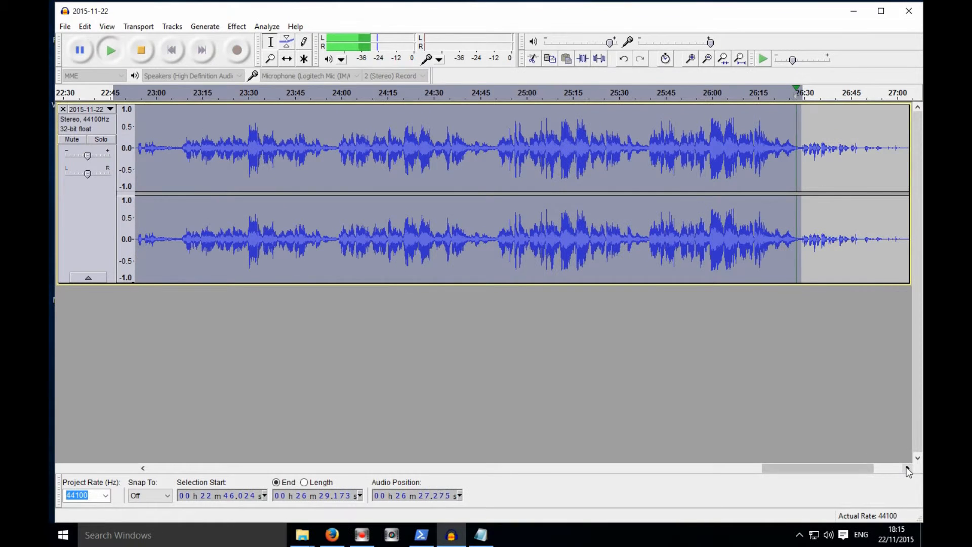
- Play back the audio around 22:46 to review the end of the edited section
left_click(908, 468)
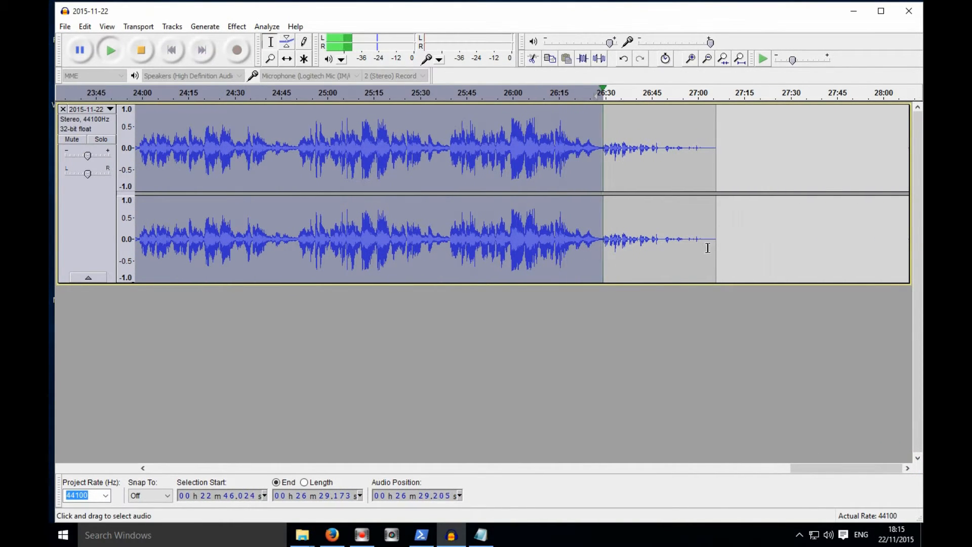
left_click(691, 58)
left_click(690, 58)
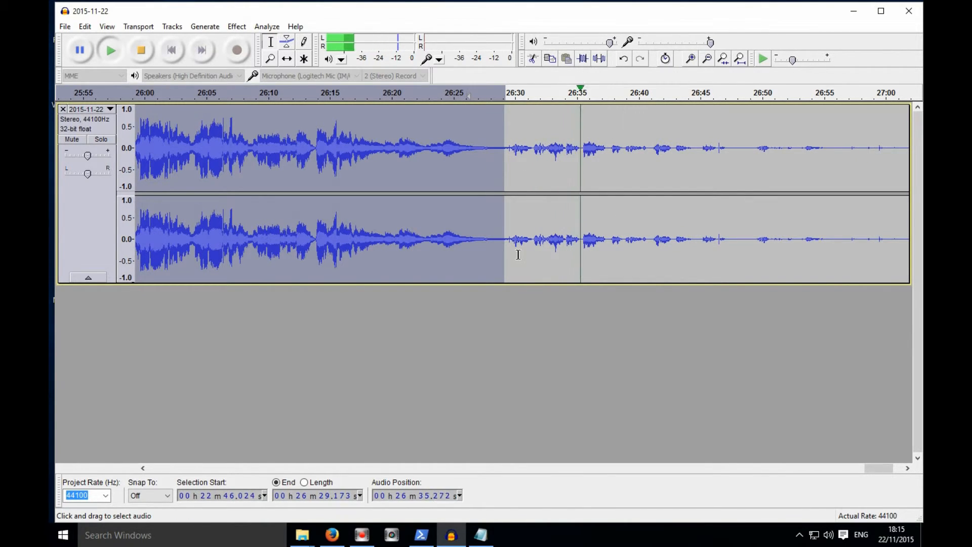
key("Left")
key("space")
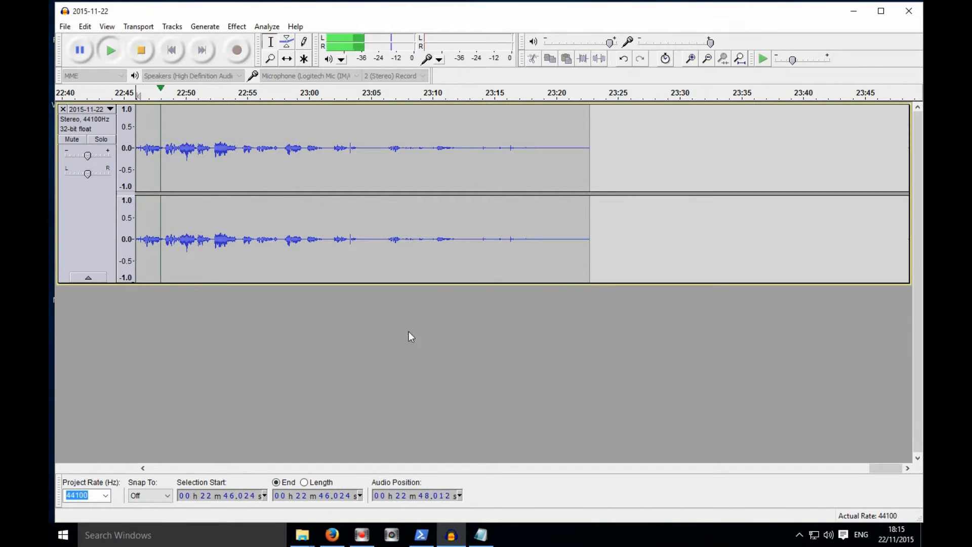
left_click(142, 468)
left_click(142, 468)
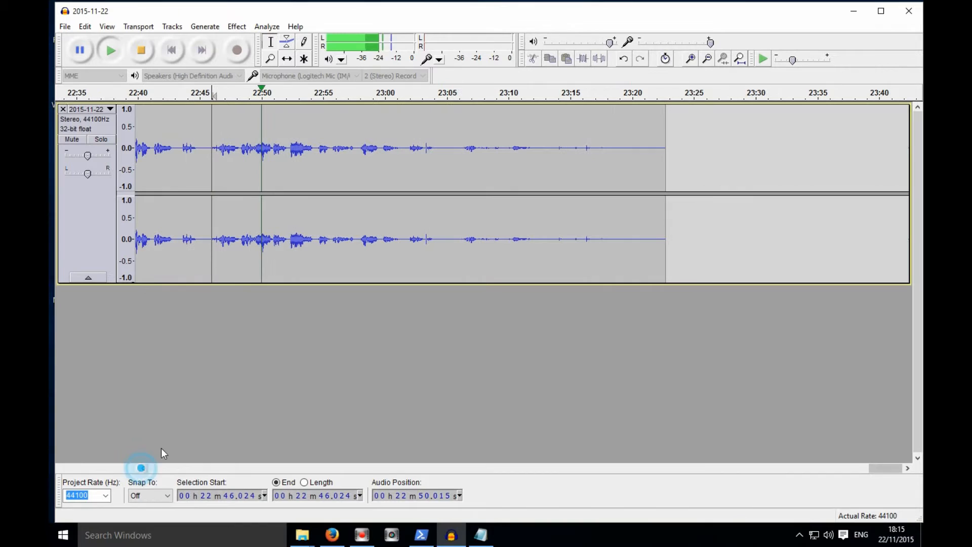
key("space")
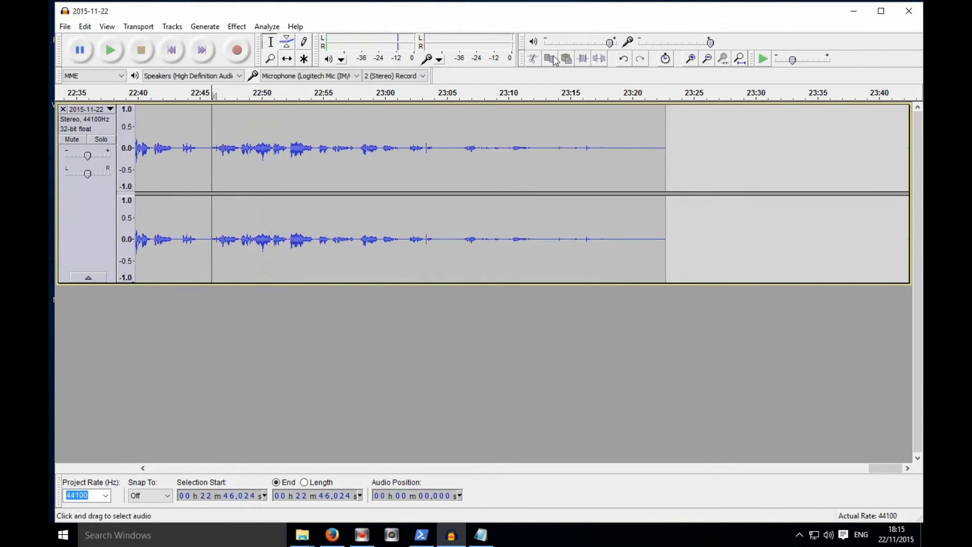
left_click(690, 58)
key("space")
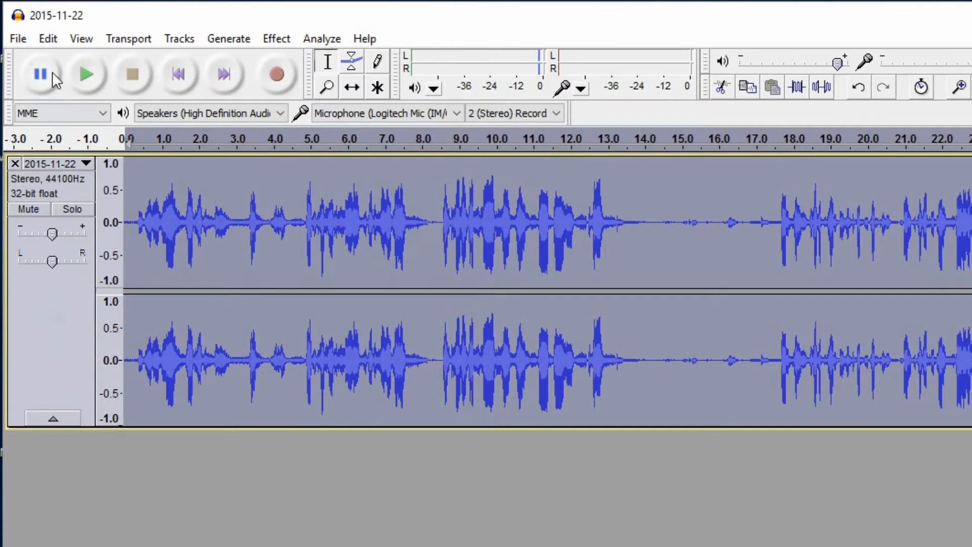
- Export the audio as an MP3, filling in the artist name and the track title Cottenham Baptist Church
left_click(64, 26)
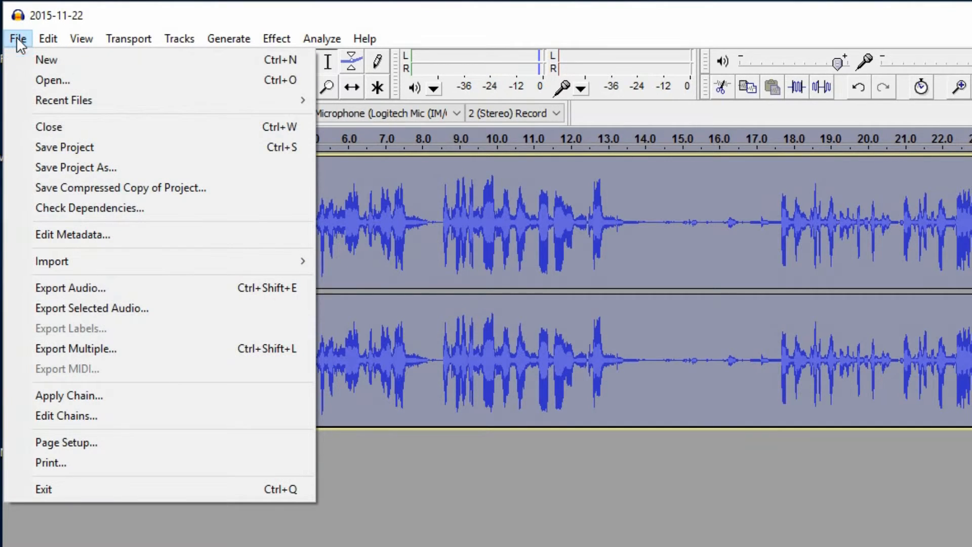
left_click(118, 287)
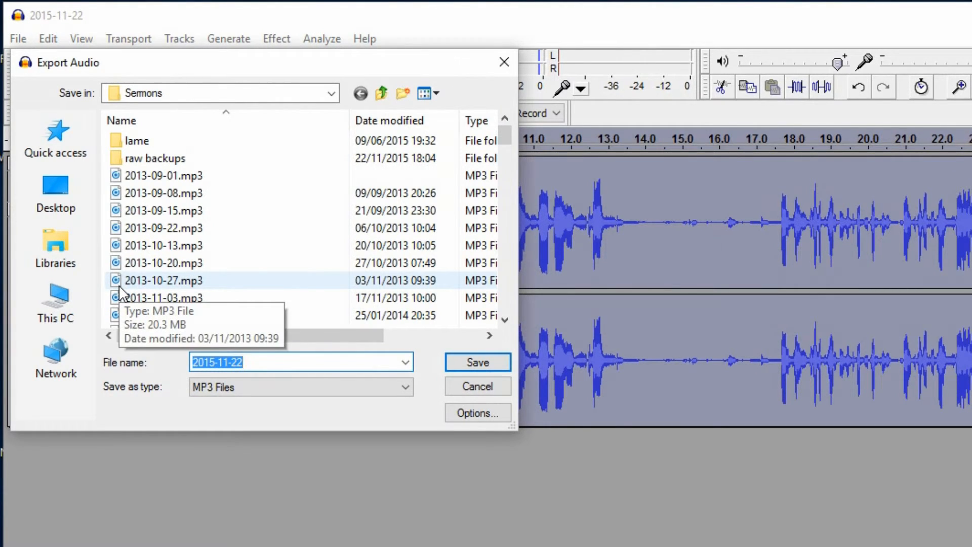
left_click(498, 364)
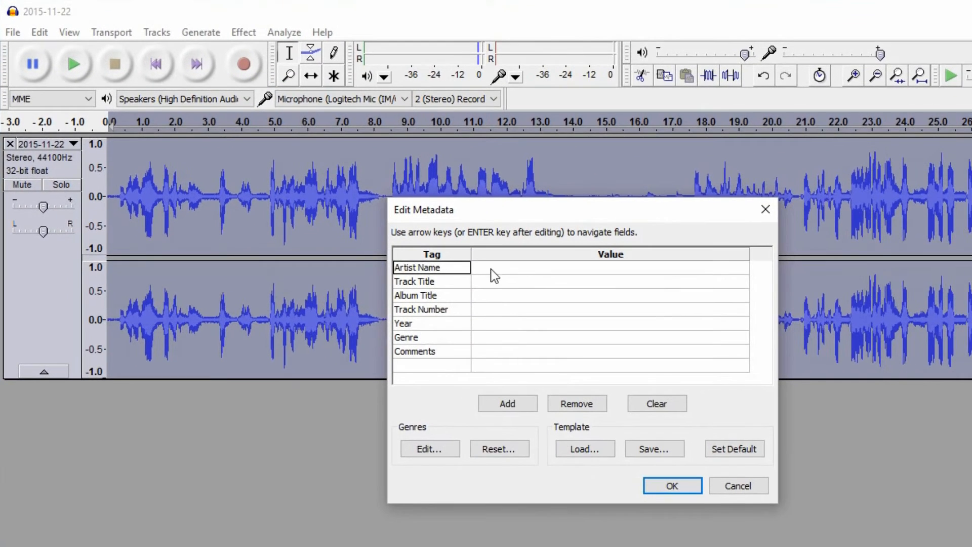
left_click(508, 279)
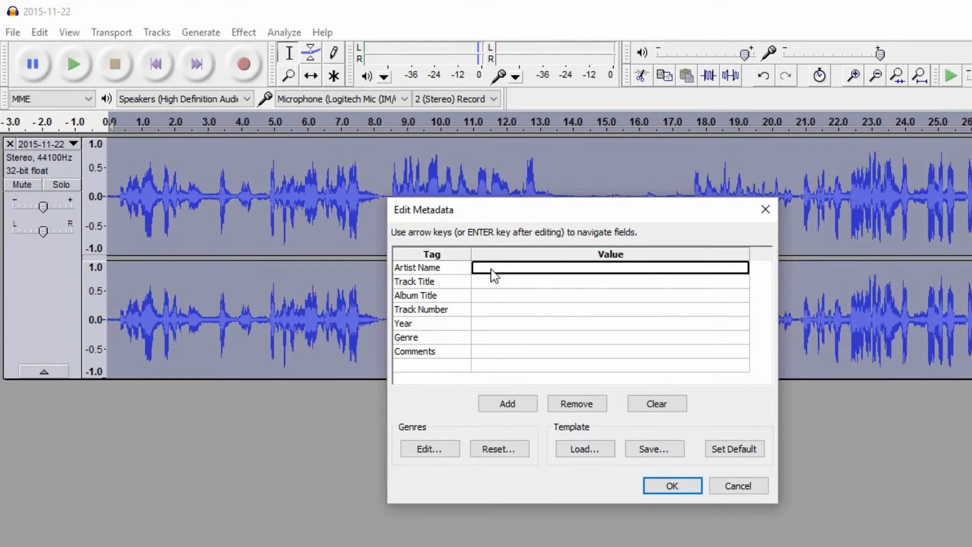
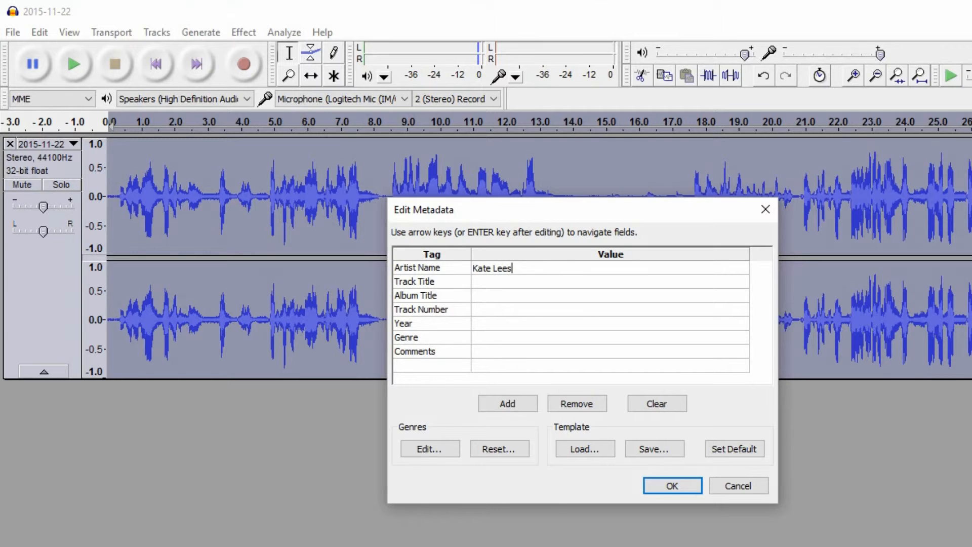
key("Tab")
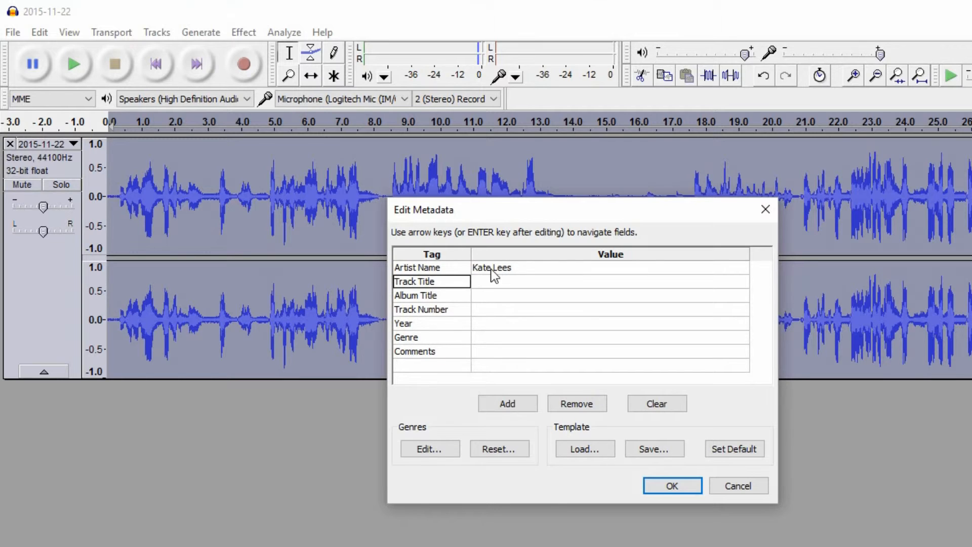
key("Tab")
type("C")
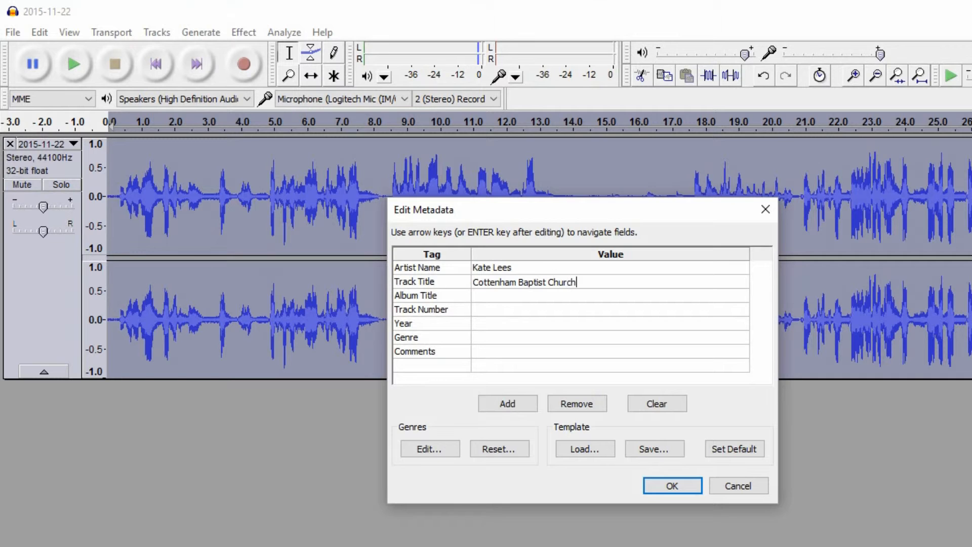
left_click(683, 484)
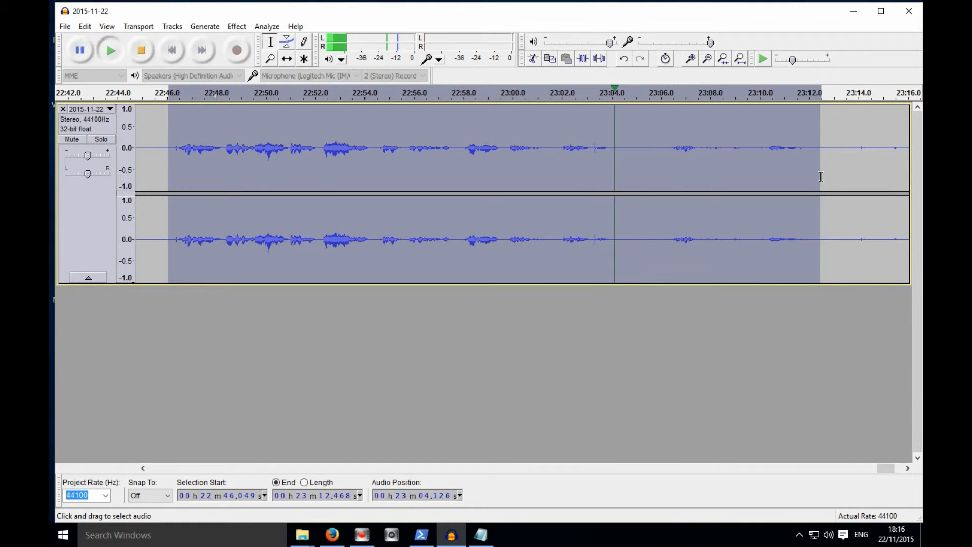
- Select the audio from about 22:46 to 23:04 and amplify it by 4 dB
left_click_drag(820, 183, 621, 183)
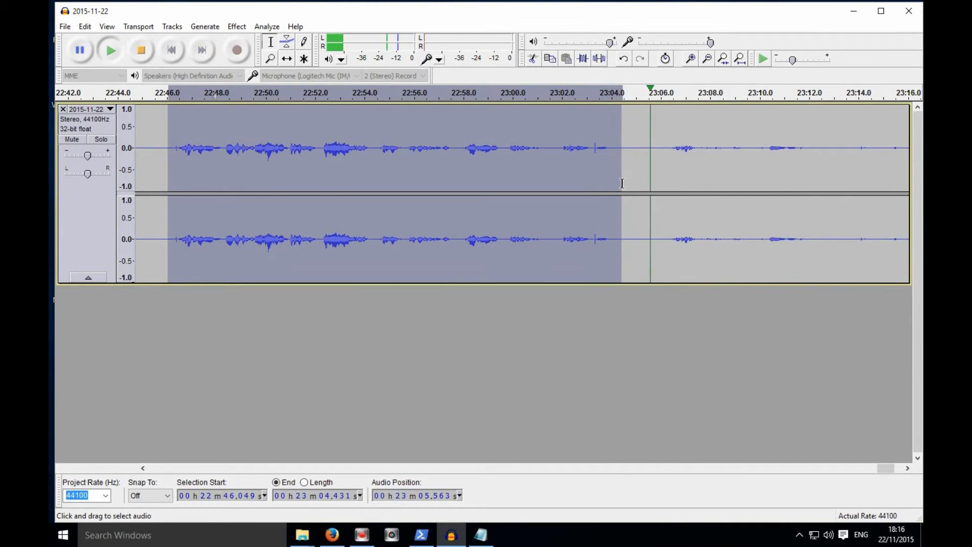
key("space")
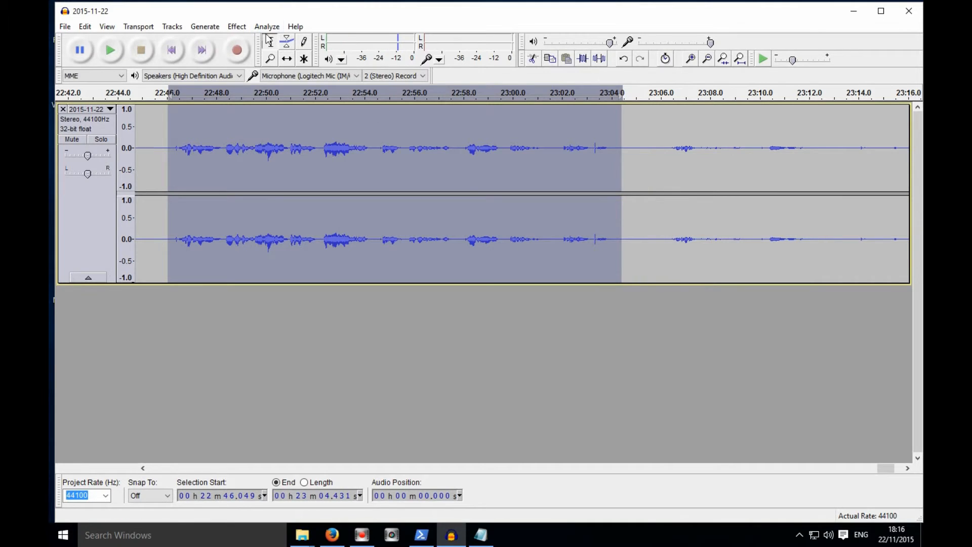
left_click(236, 26)
left_click(301, 45)
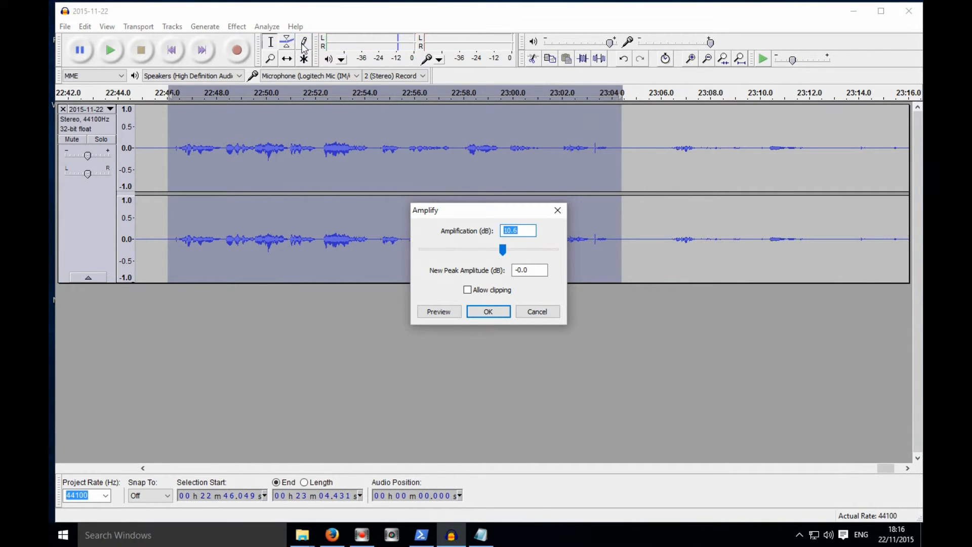
type("4")
left_click(488, 311)
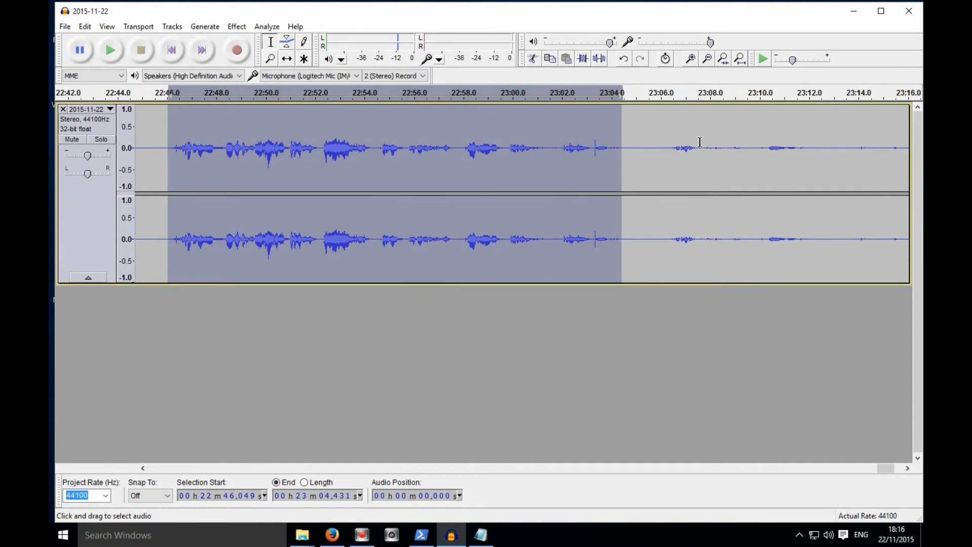
- Select the trailing audio from about 23:05 to the end of the track and delete it
key("space")
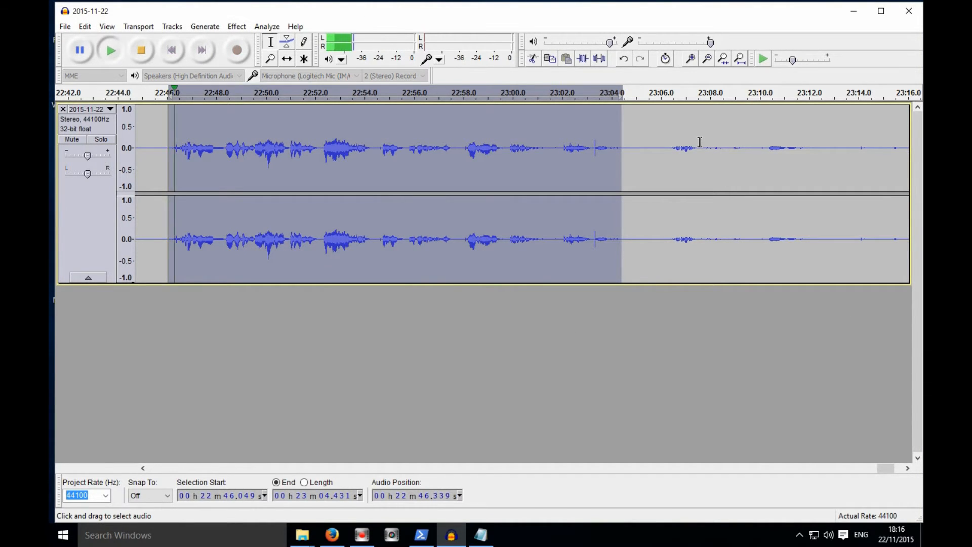
key("space")
left_click_drag(626, 162, 777, 247)
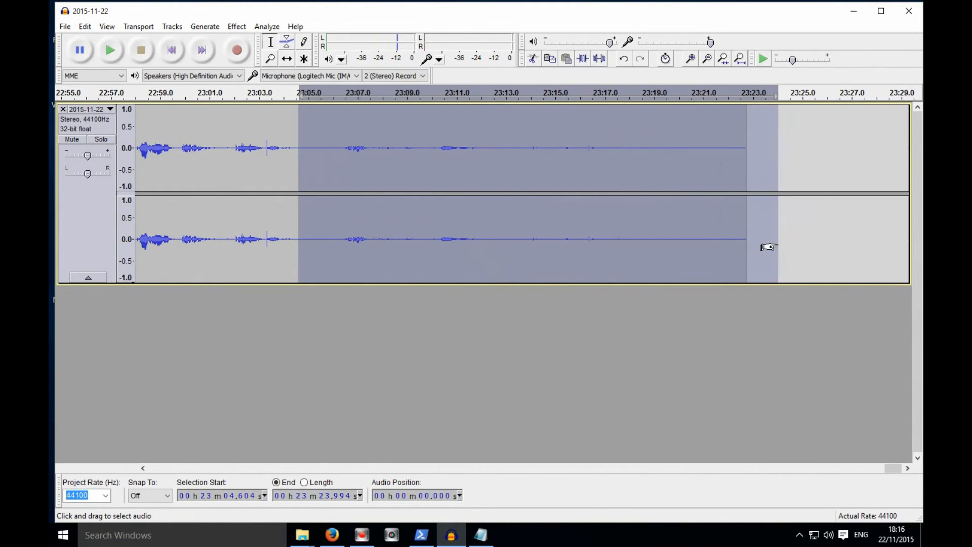
key("Delete")
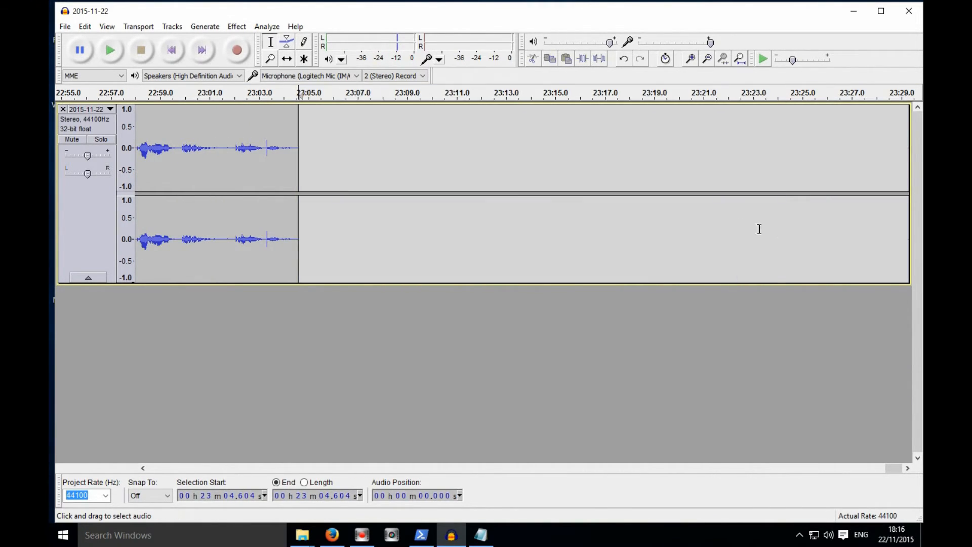
- Normalize the whole track
left_click(387, 224)
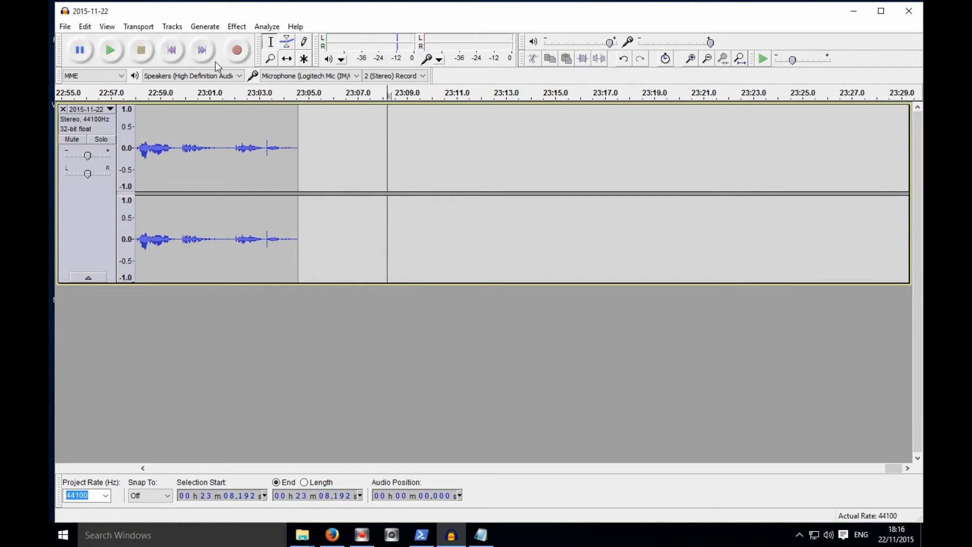
left_click(237, 27)
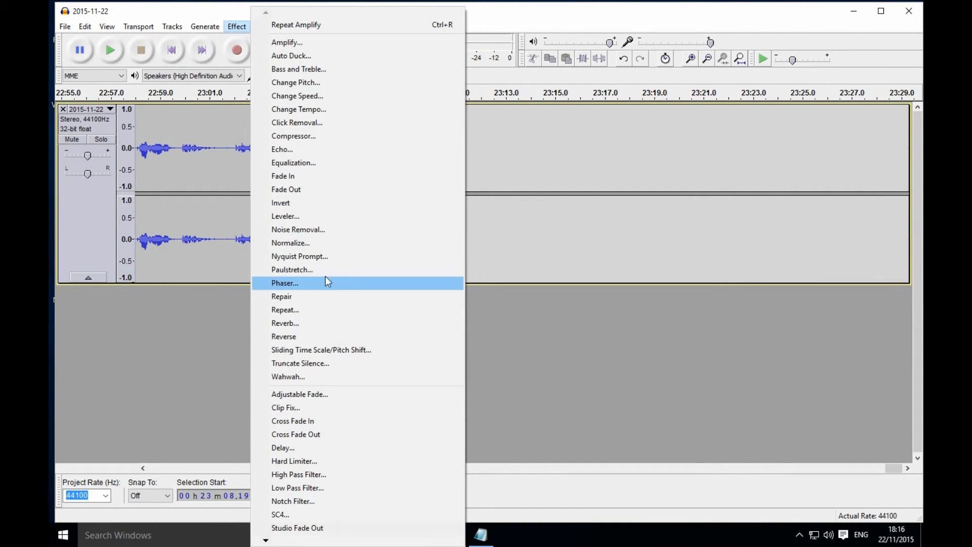
left_click(327, 244)
left_click(500, 295)
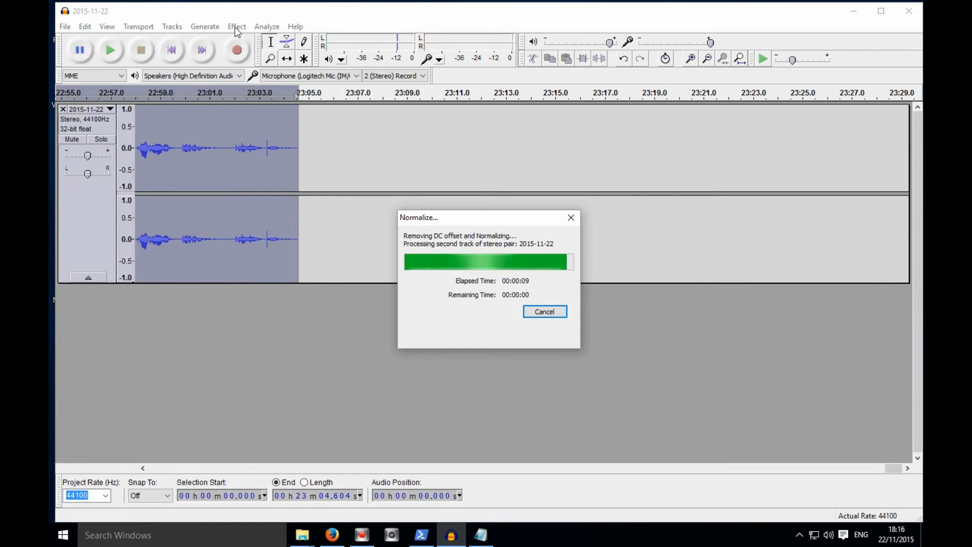
- Apply the Compressor with -17 dB threshold, -40 dB noise floor and 3:1 ratio
left_click(235, 28)
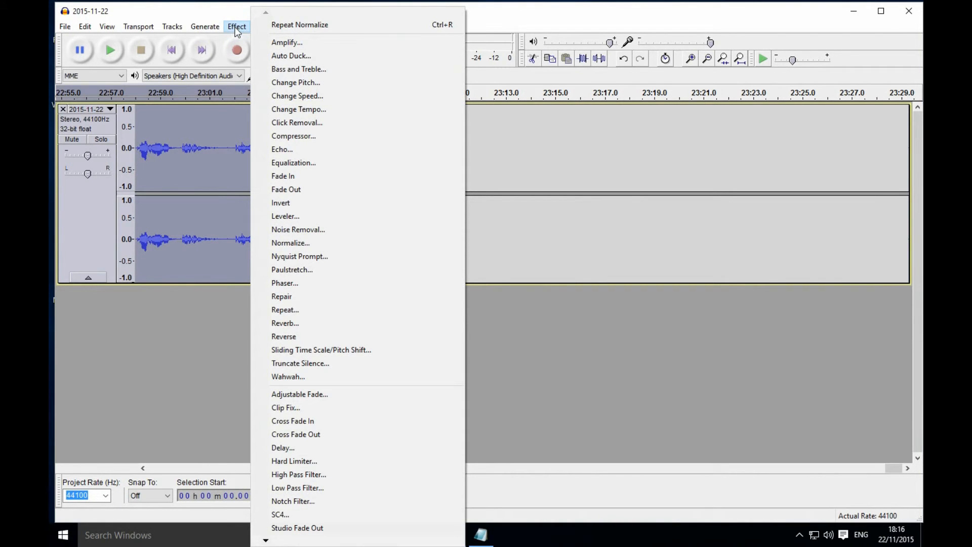
left_click(309, 135)
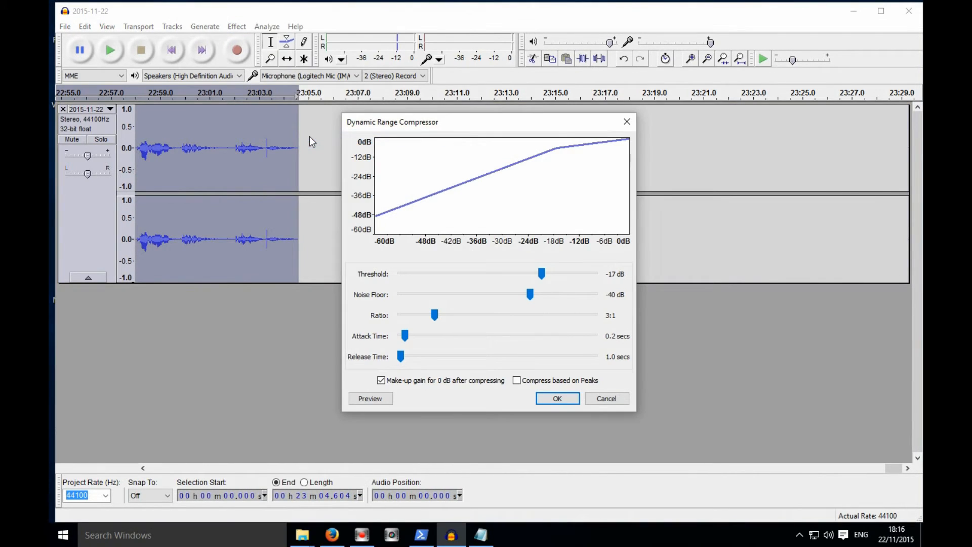
left_click(566, 399)
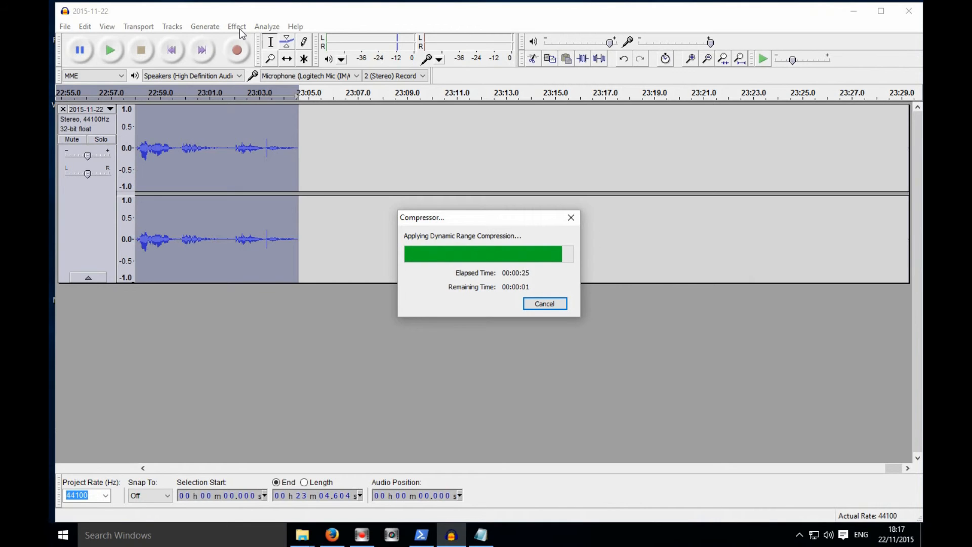
- Apply Truncate Silence at -40 dB, 0.5 s duration, truncating to 0.8 seconds
left_click(239, 26)
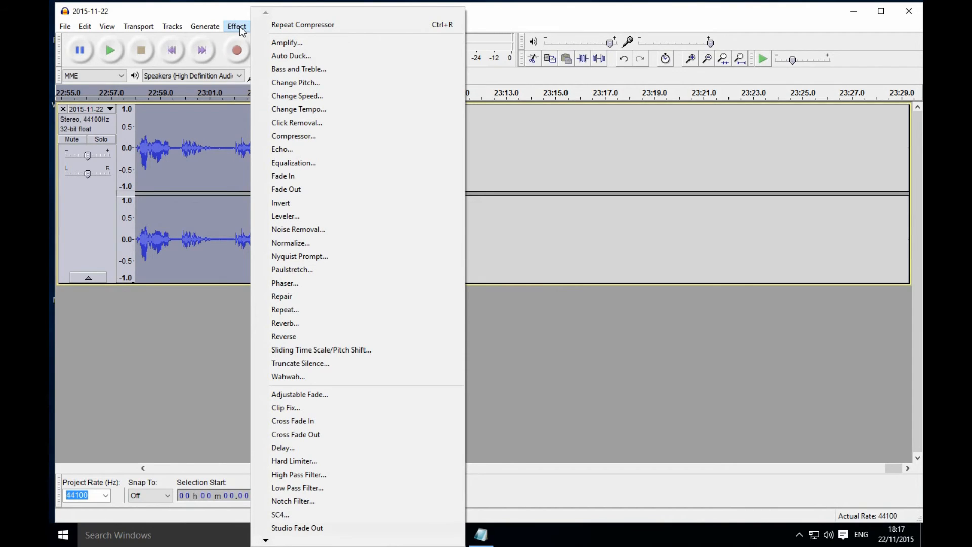
left_click(343, 367)
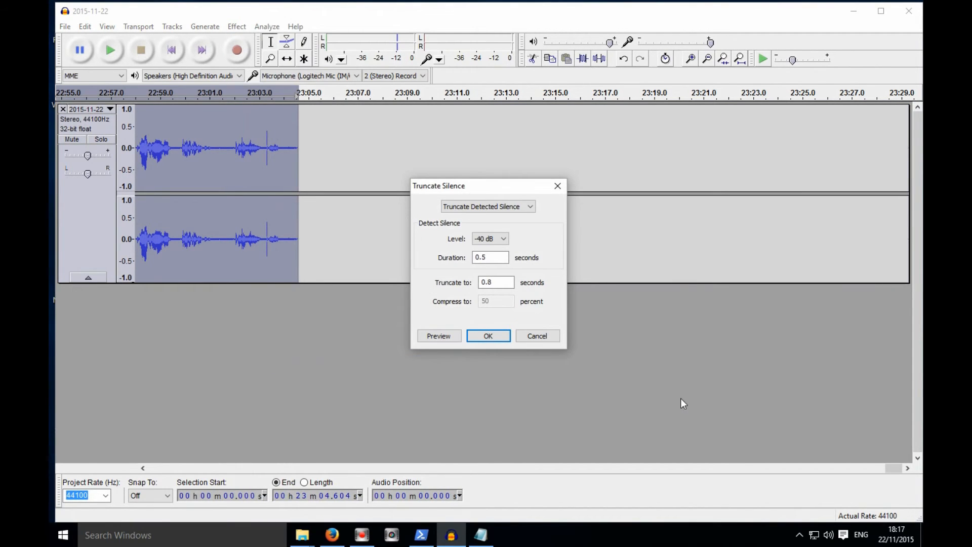
left_click(496, 337)
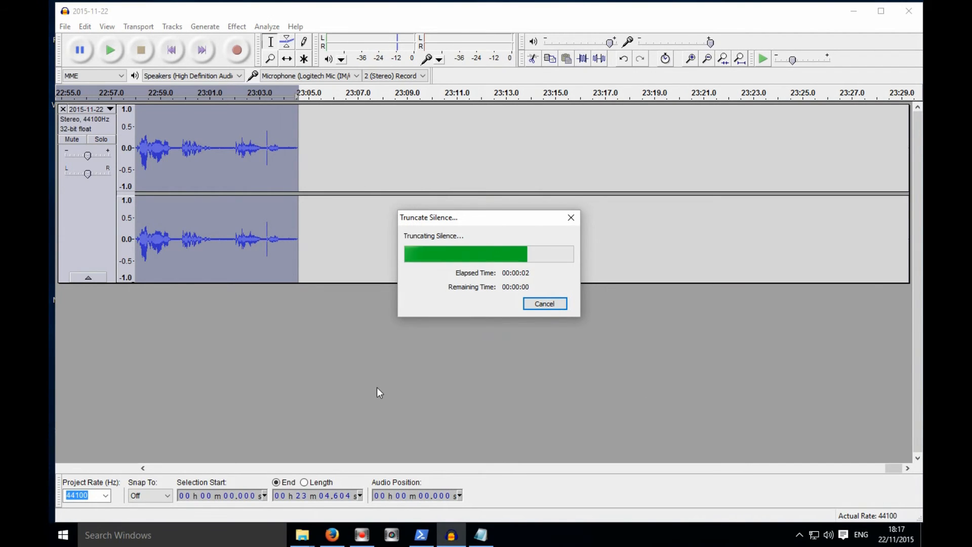
- Play back the track from the beginning to check the result
left_click(118, 62)
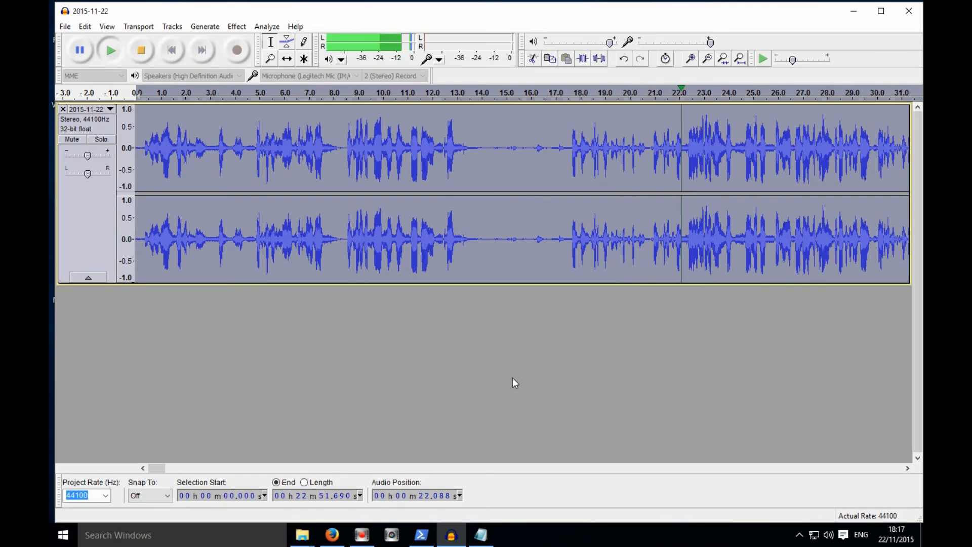
key("space")
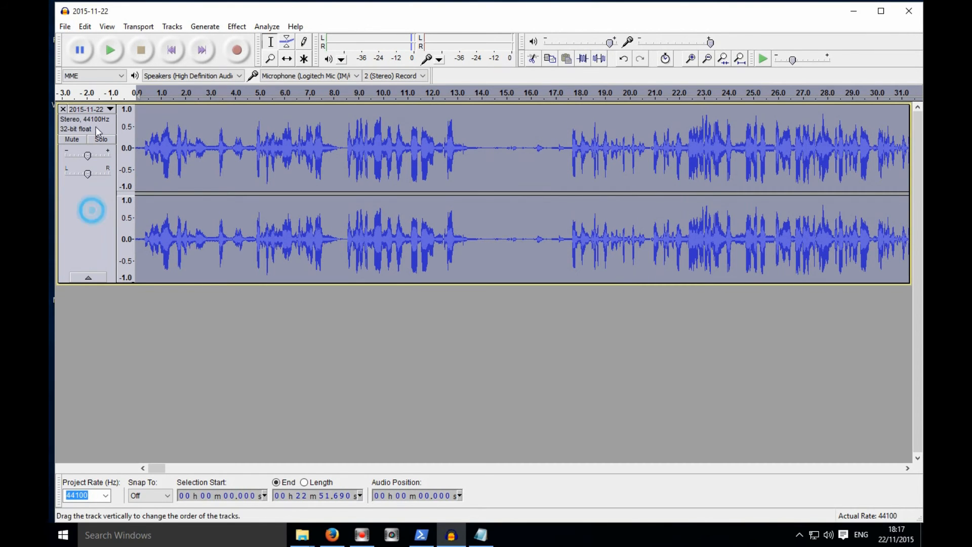
- Export the finished track as MP3 file 2015-11-22 with the artist name and track title Cottenham Baptist Church
left_click(65, 26)
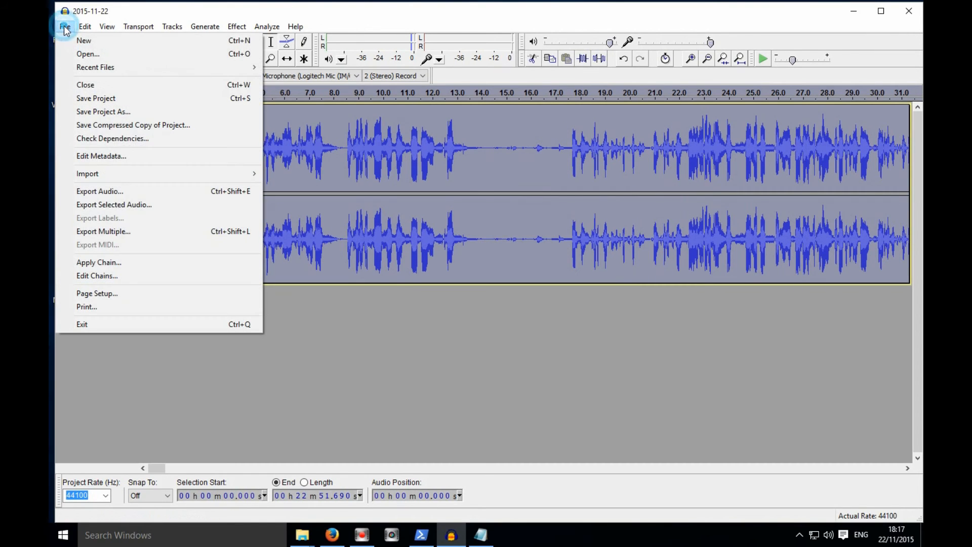
left_click(136, 192)
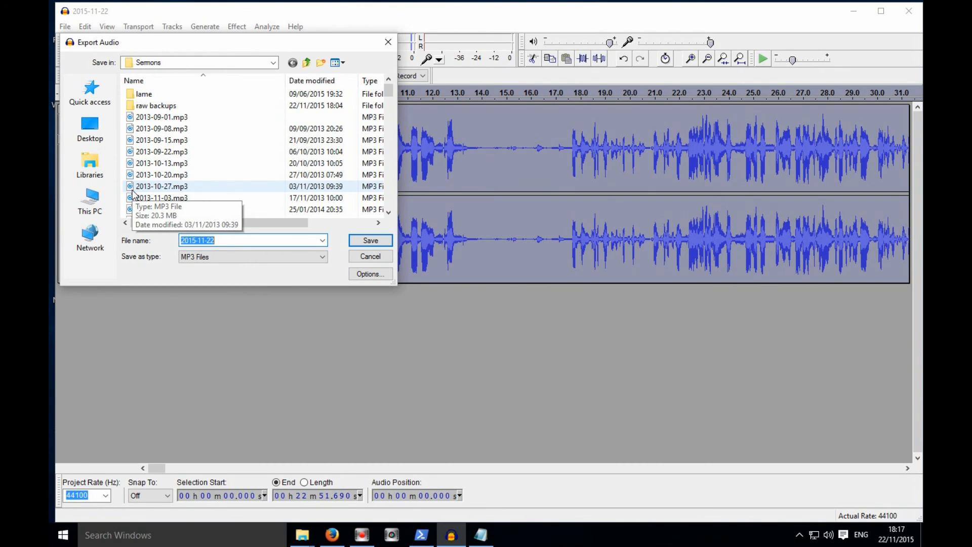
left_click(381, 241)
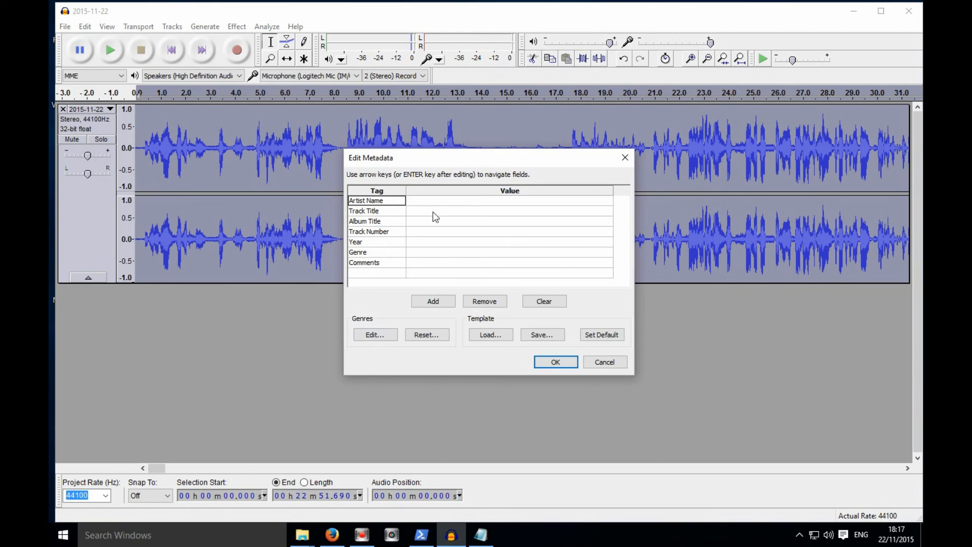
left_click(420, 201)
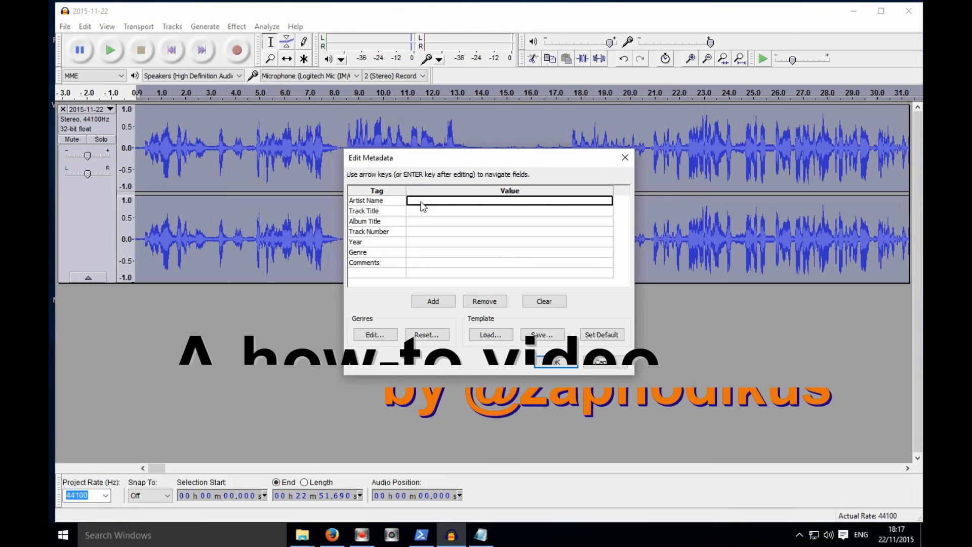
key("Return")
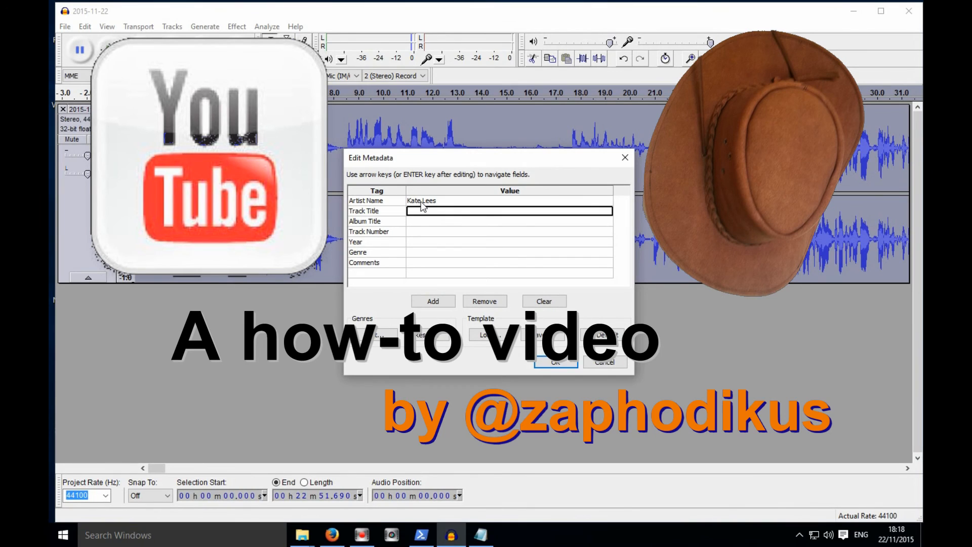
type("Cottenham")
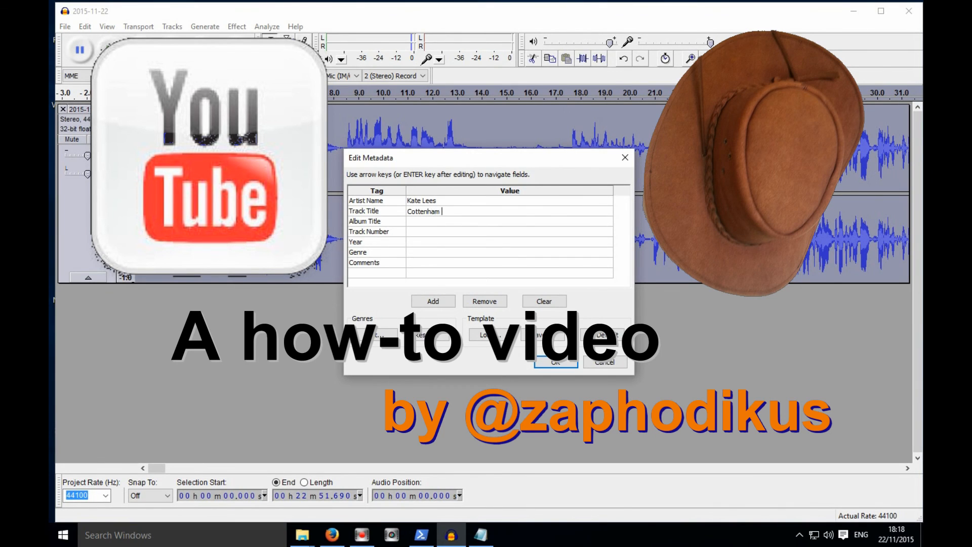
type(" Baptist Church")
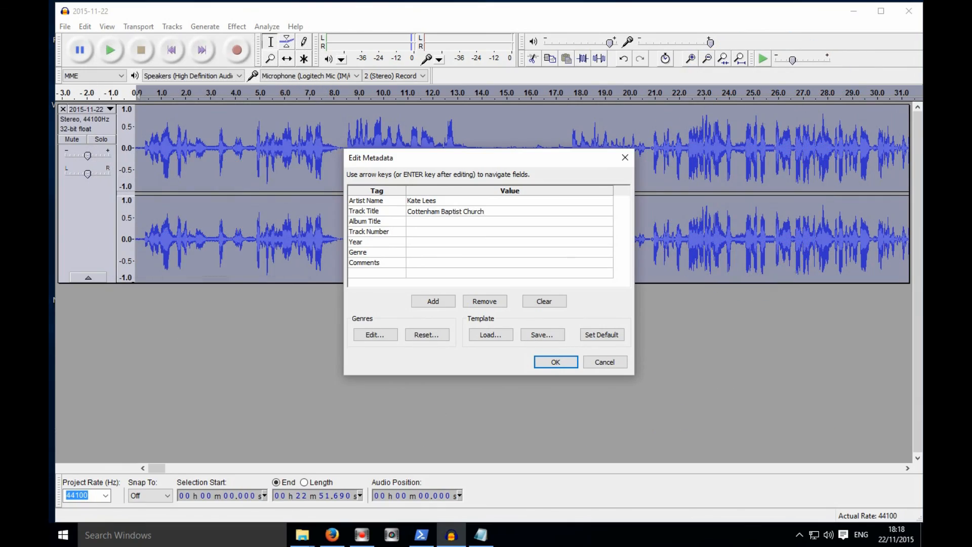
left_click(563, 365)
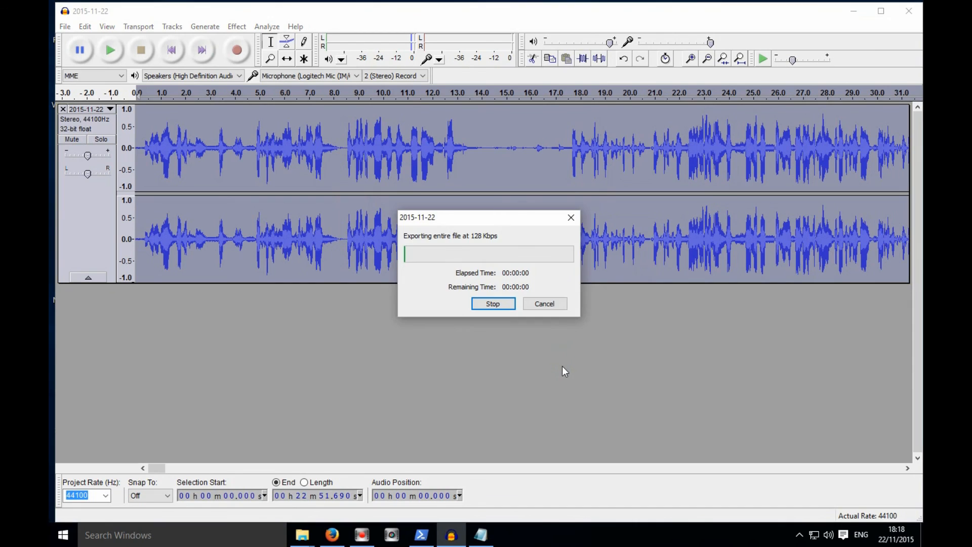